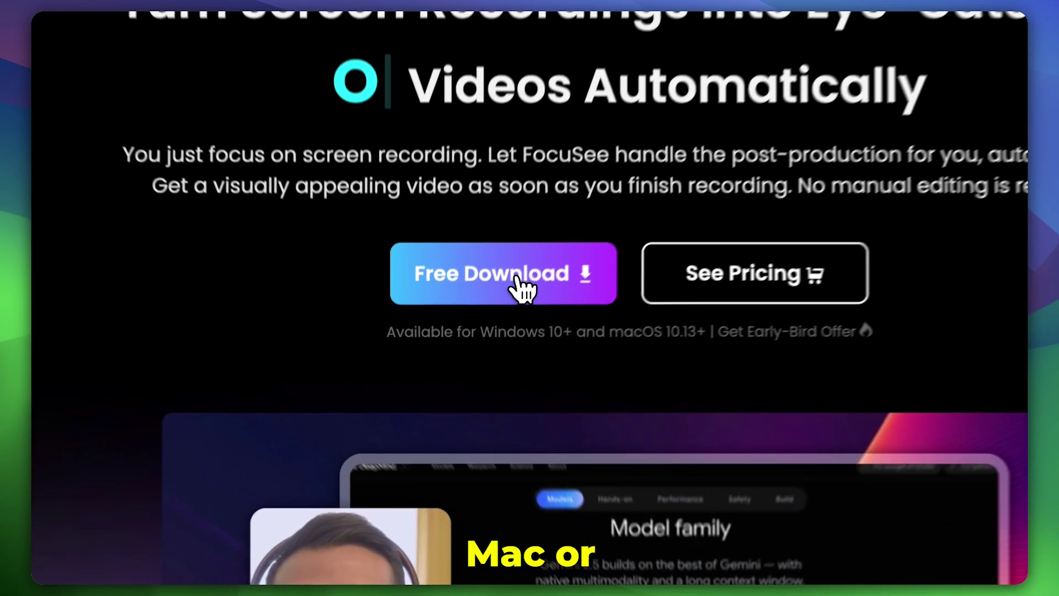
- Start the free FocuSee download from the Free Download button on its homepage
click(519, 279)
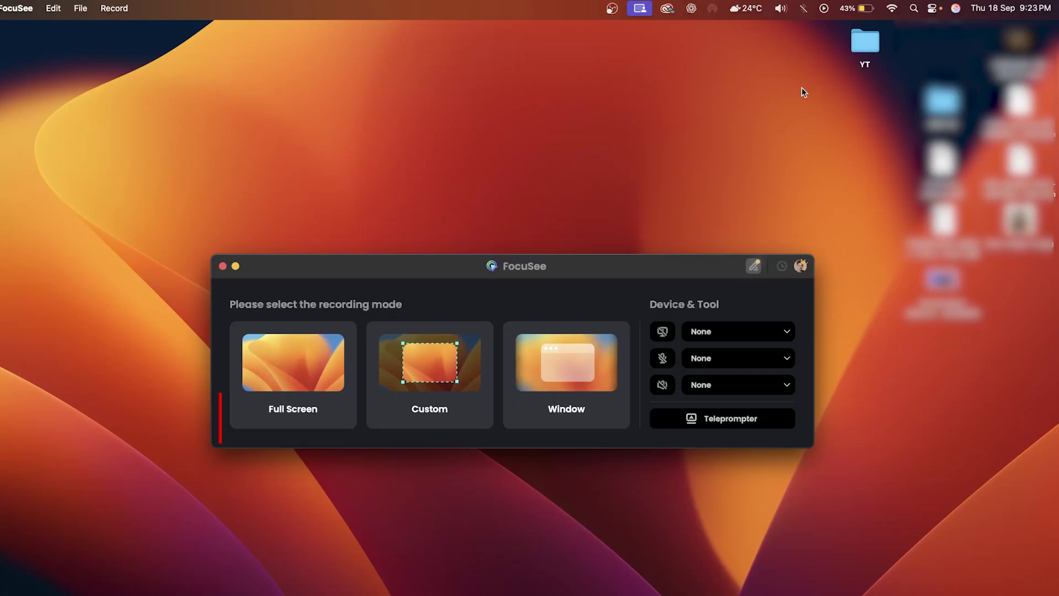
click(415, 350)
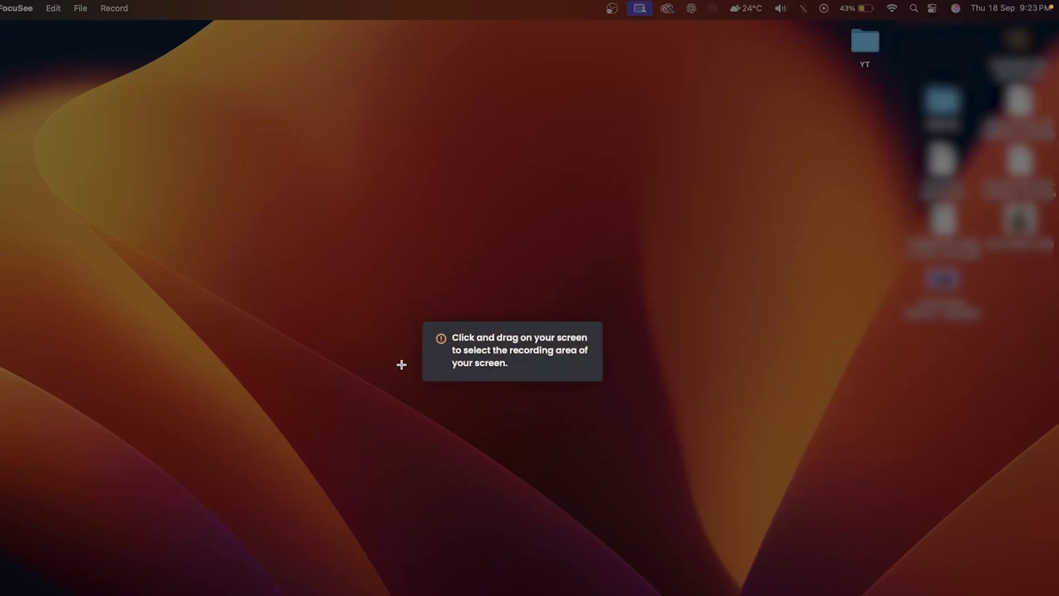
drag(183, 119, 791, 501)
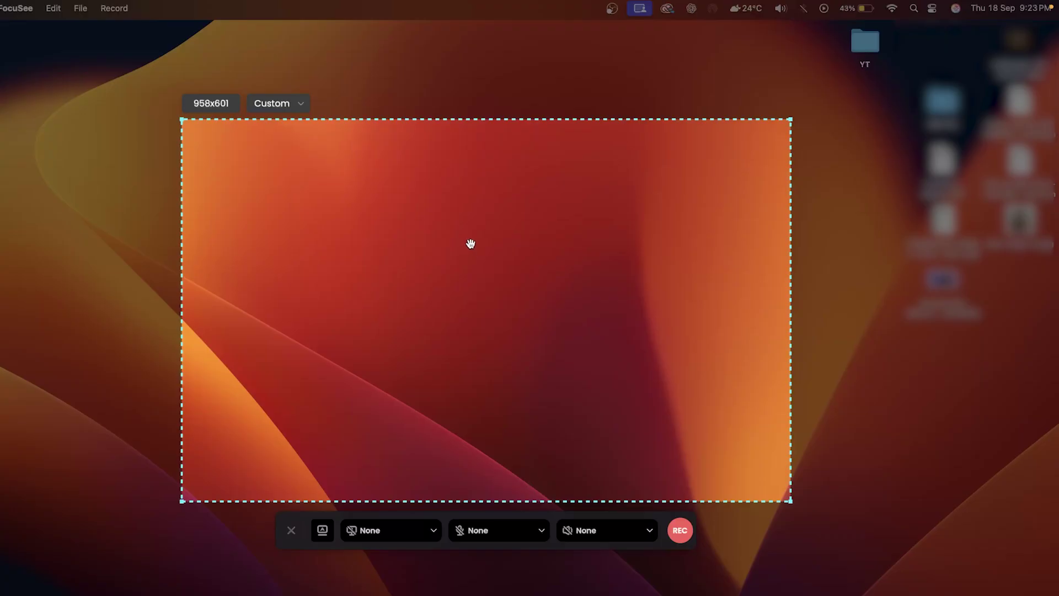
key(Escape)
click(561, 338)
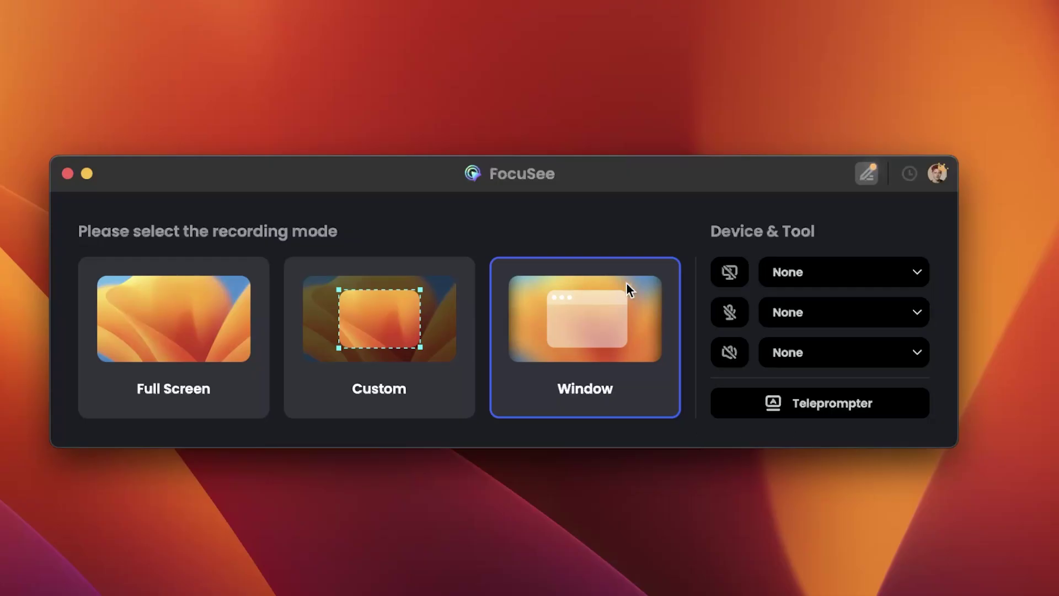
click(807, 276)
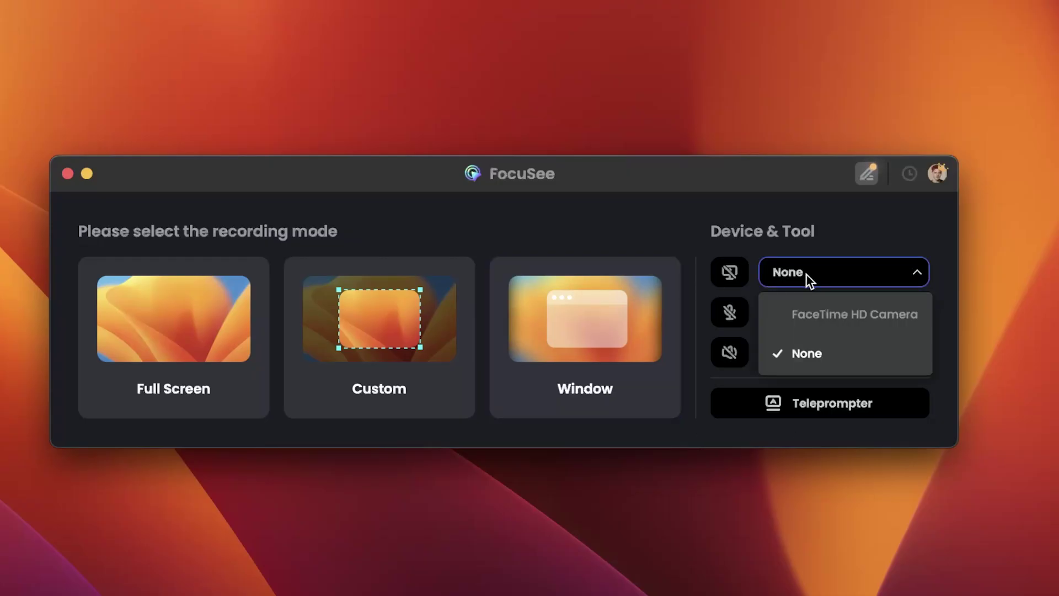
click(807, 312)
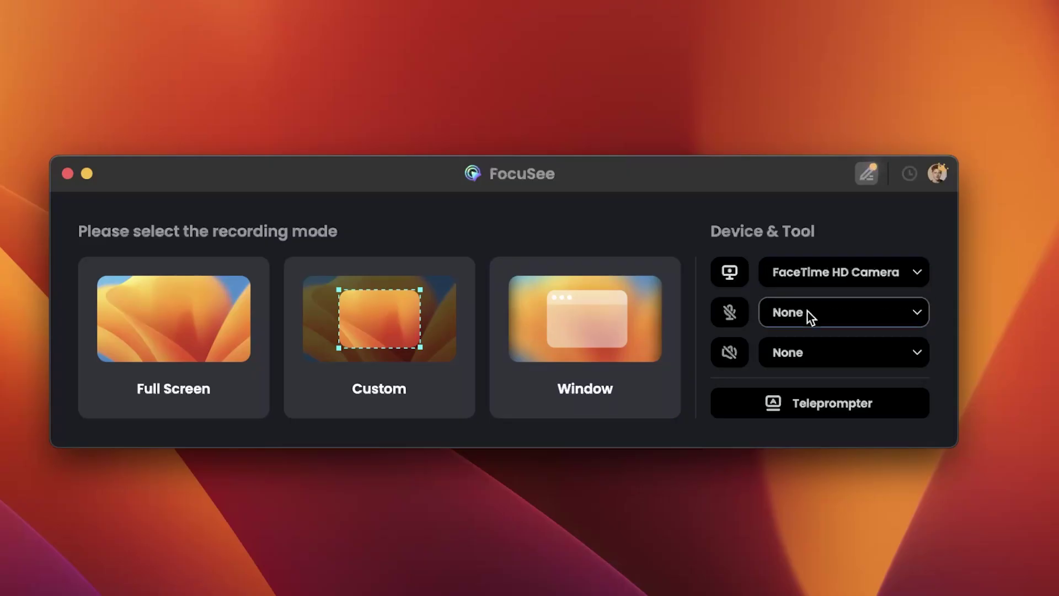
click(814, 270)
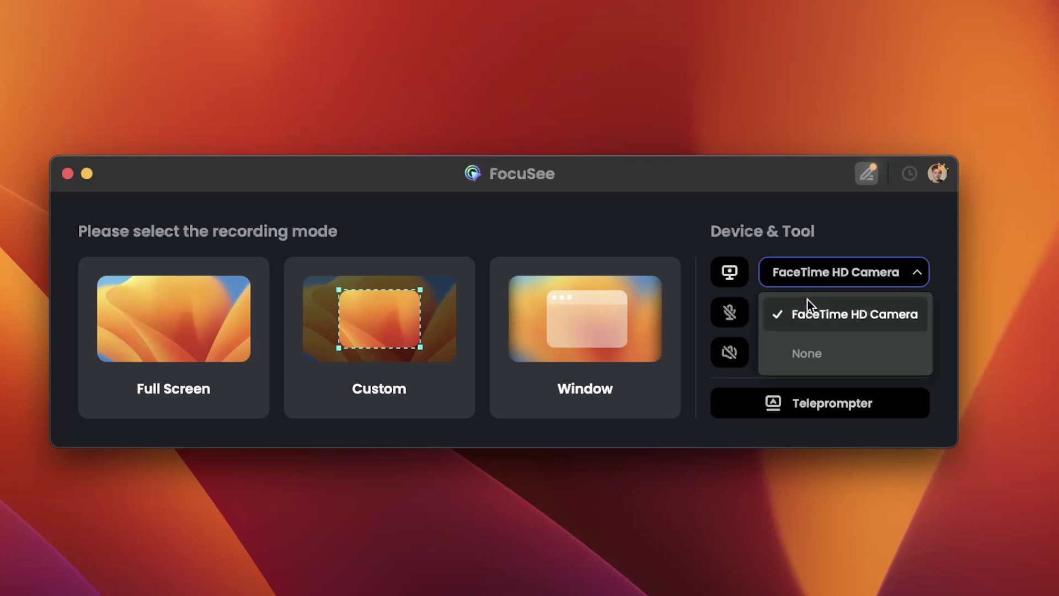
click(801, 348)
click(821, 314)
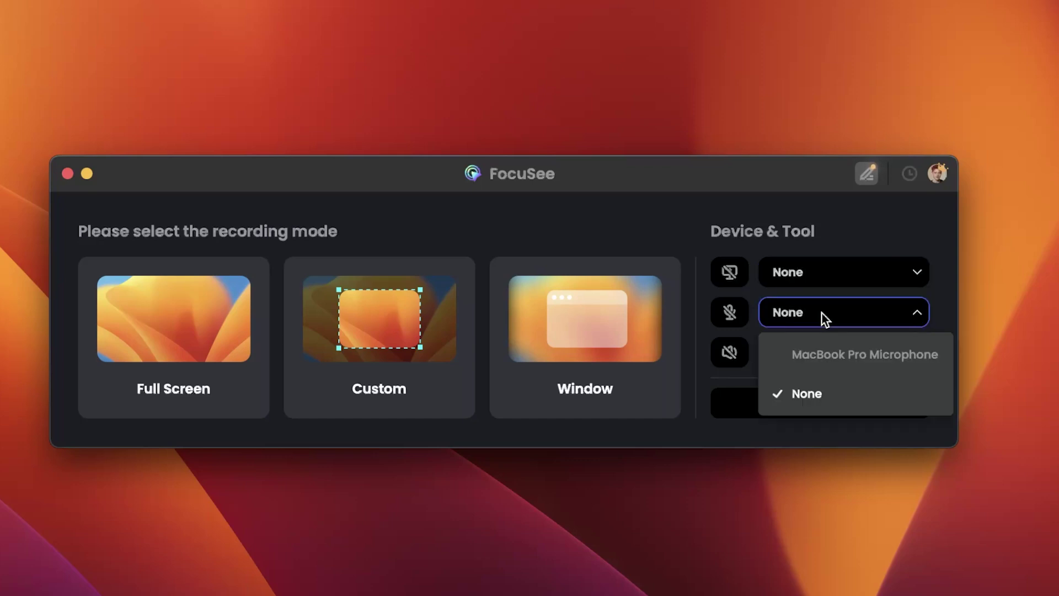
click(815, 355)
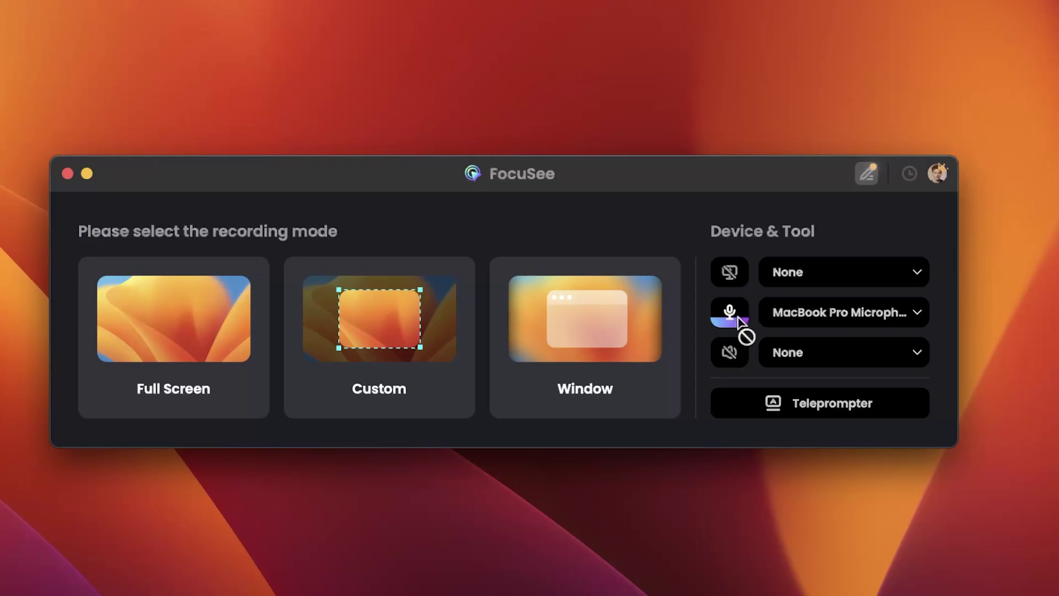
click(794, 313)
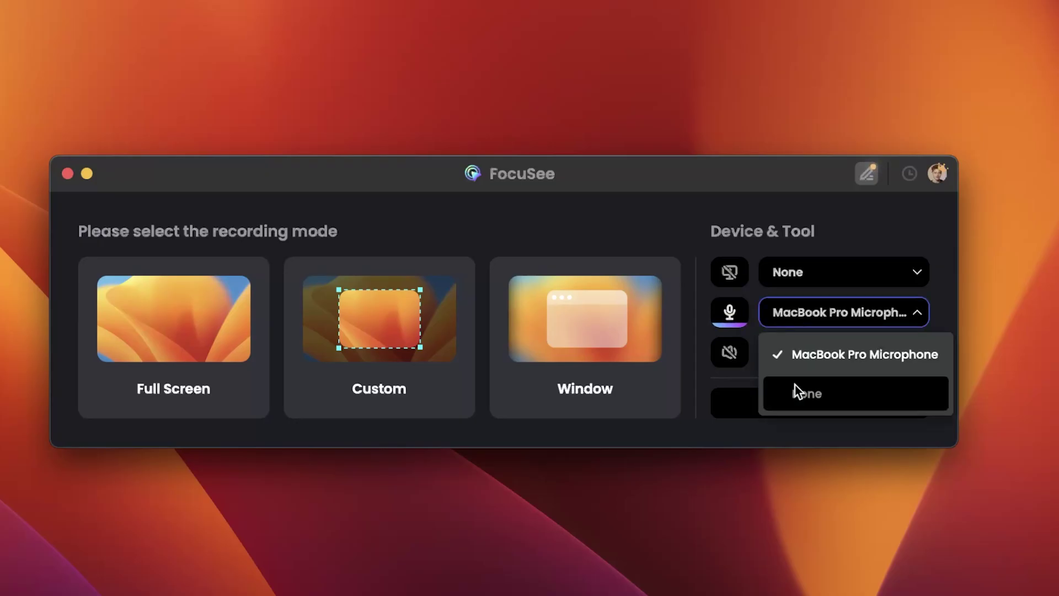
click(795, 385)
click(797, 354)
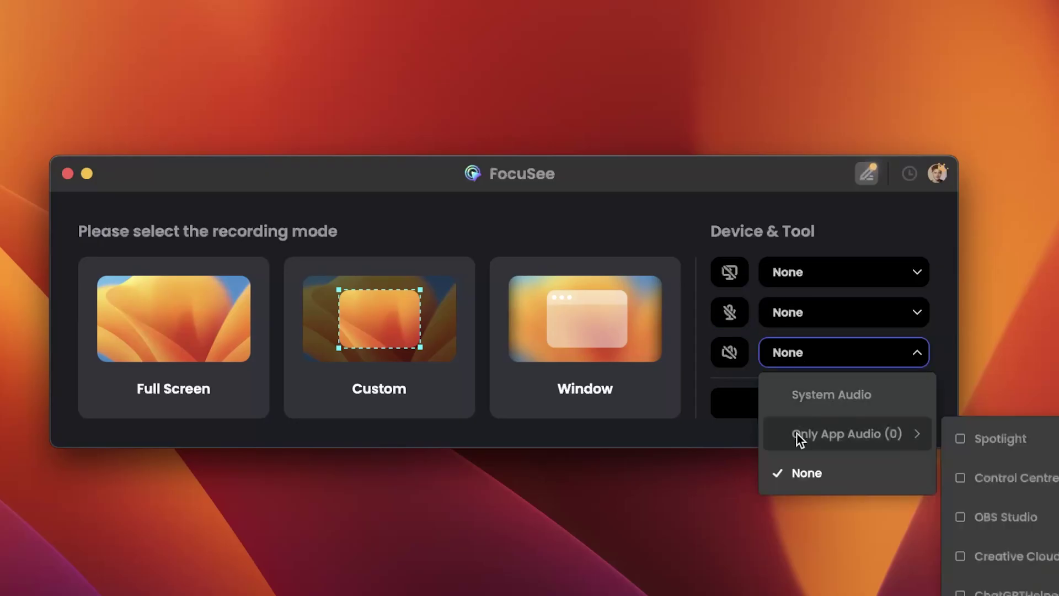
click(814, 395)
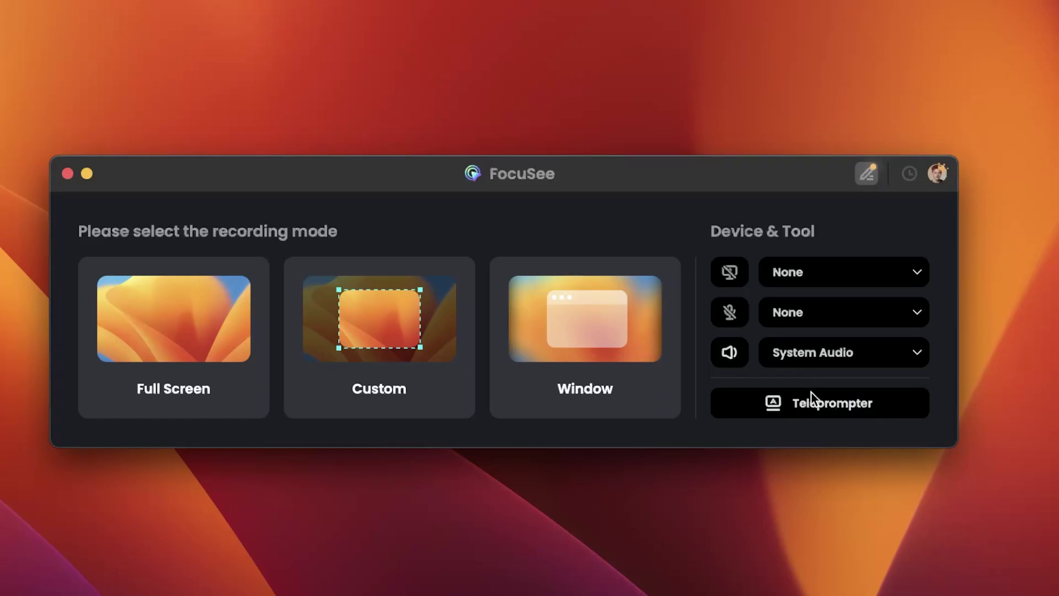
click(791, 356)
click(811, 467)
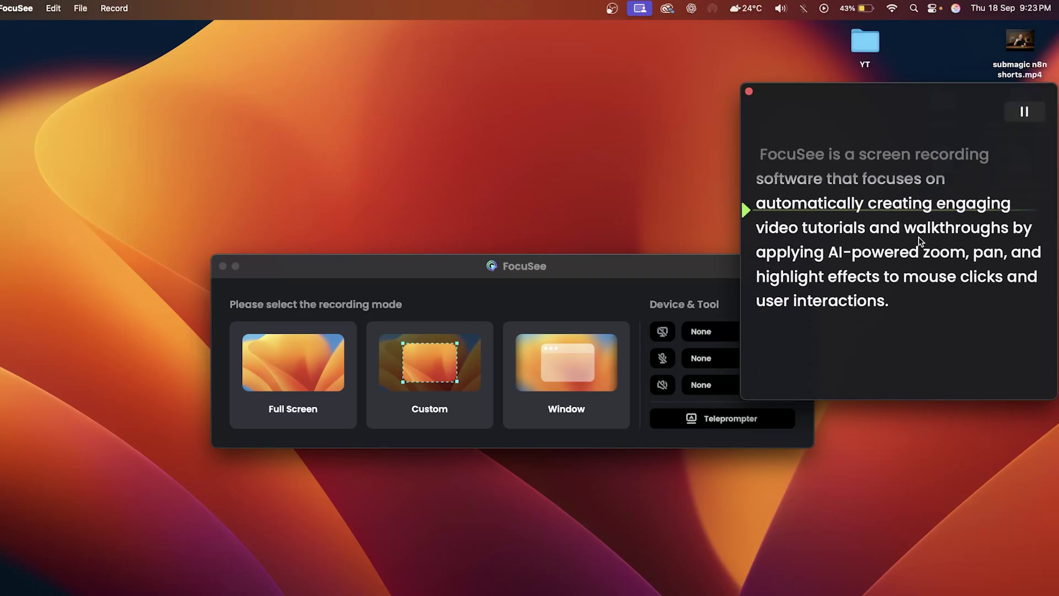
- Pause the teleprompter, slow it to 2X, resume it, and start a full-screen recording
click(917, 346)
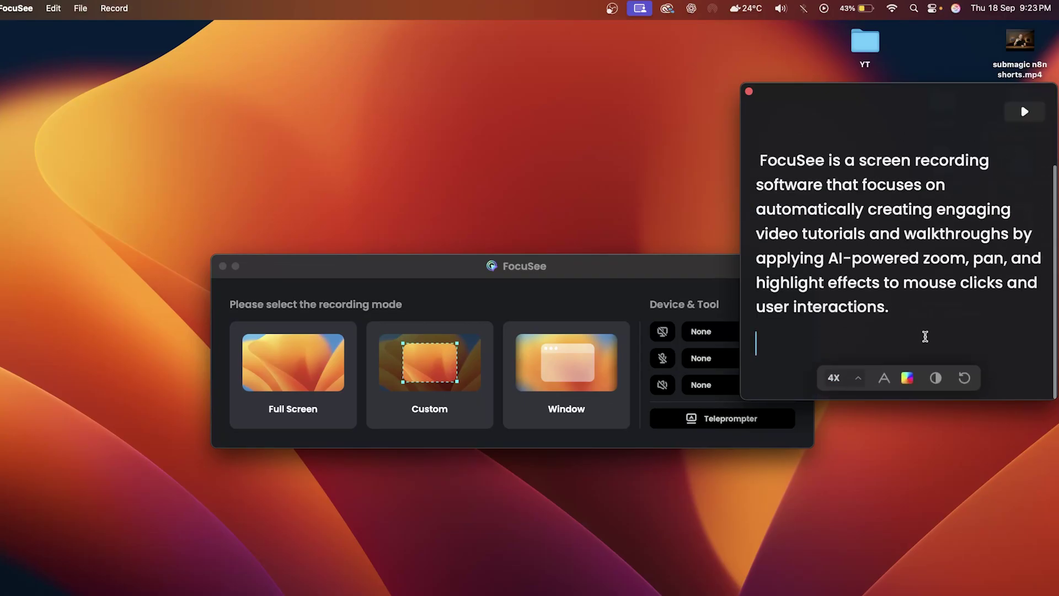
click(857, 380)
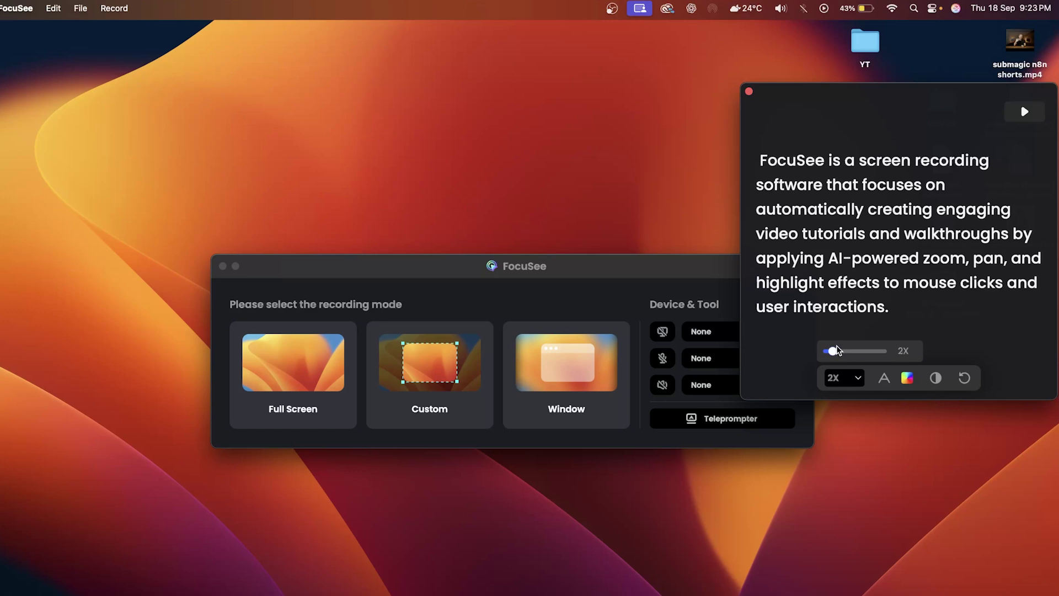
click(976, 199)
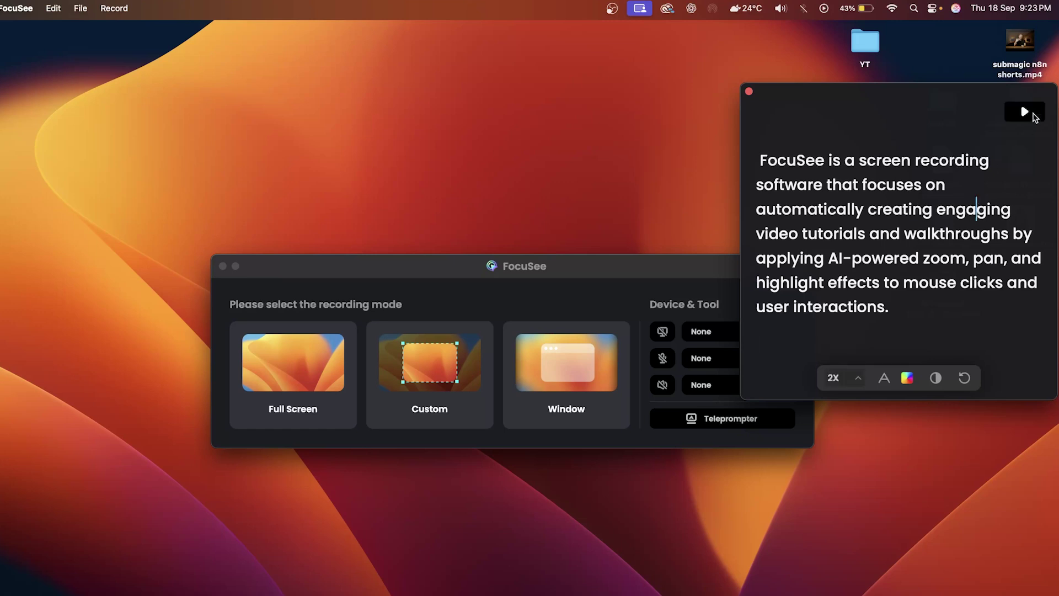
click(1034, 116)
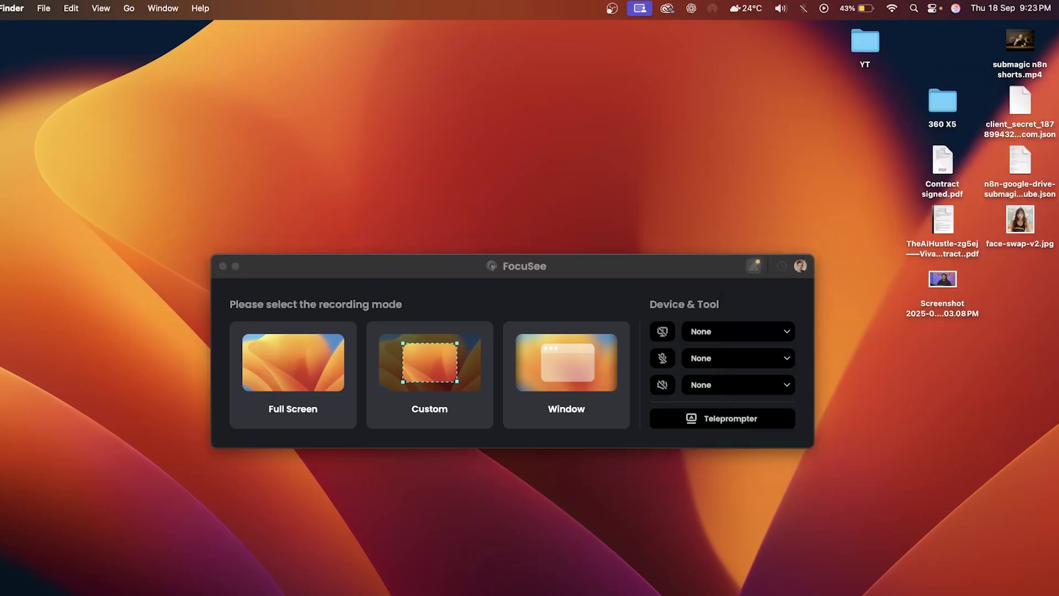
click(304, 352)
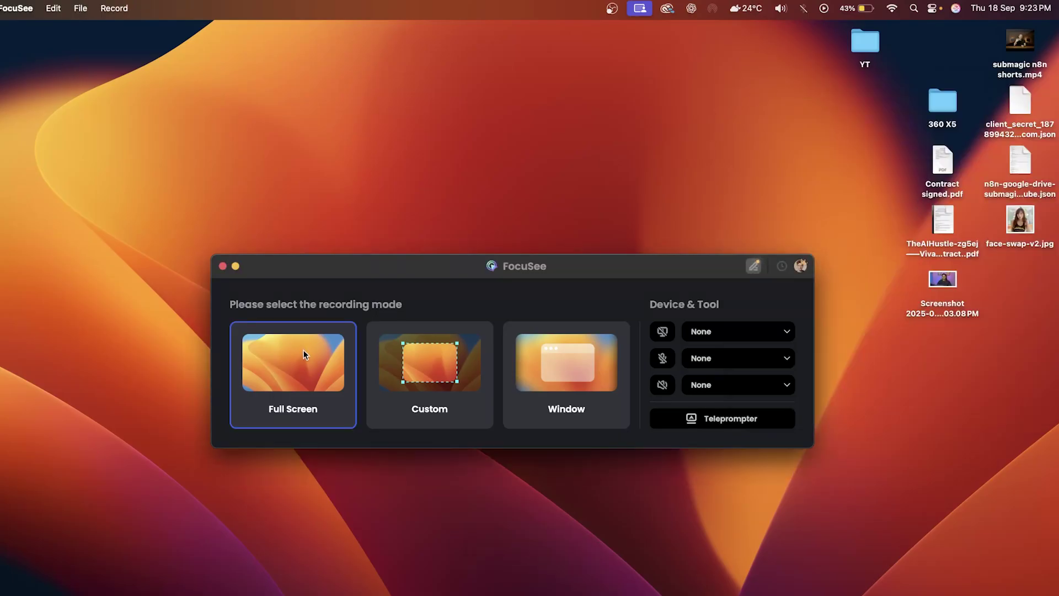
click(301, 354)
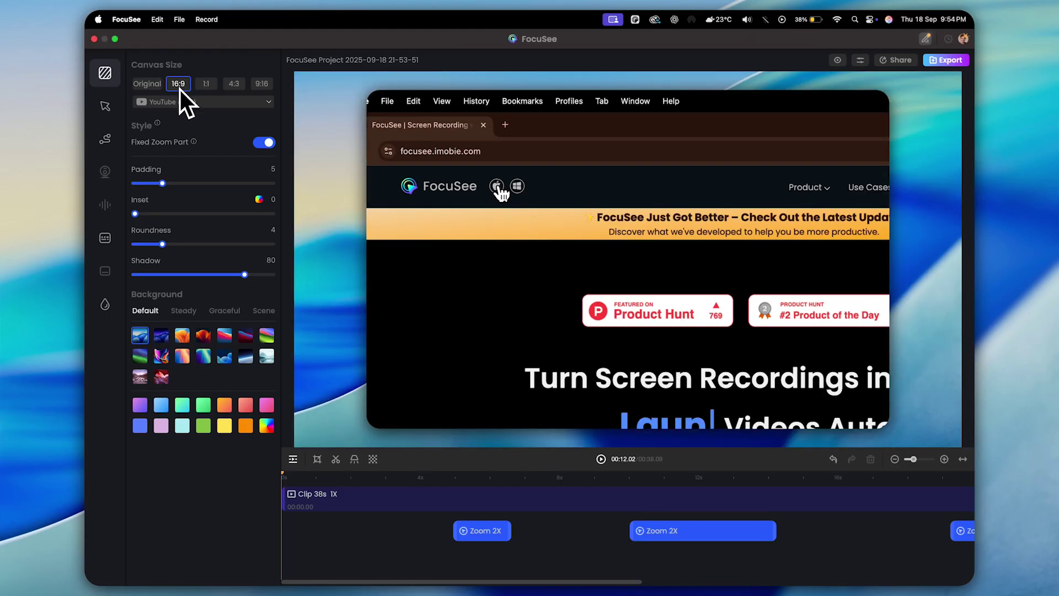
- Try 1:1, 4:3, 9:16, Twitter and LinkedIn canvas sizes, settling on YouTube (16:9)
click(206, 84)
click(232, 84)
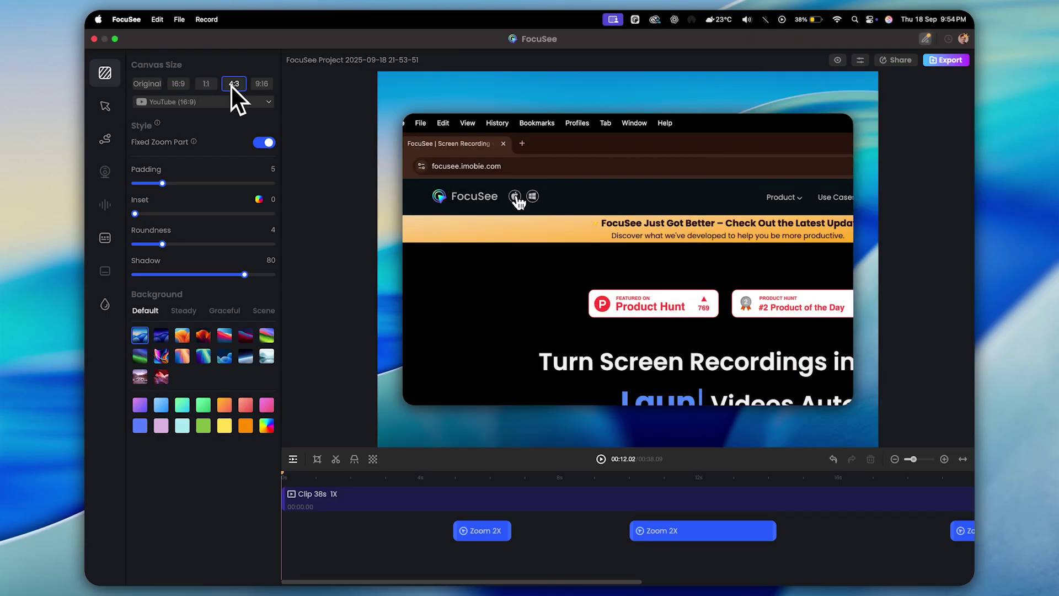
click(265, 84)
click(210, 101)
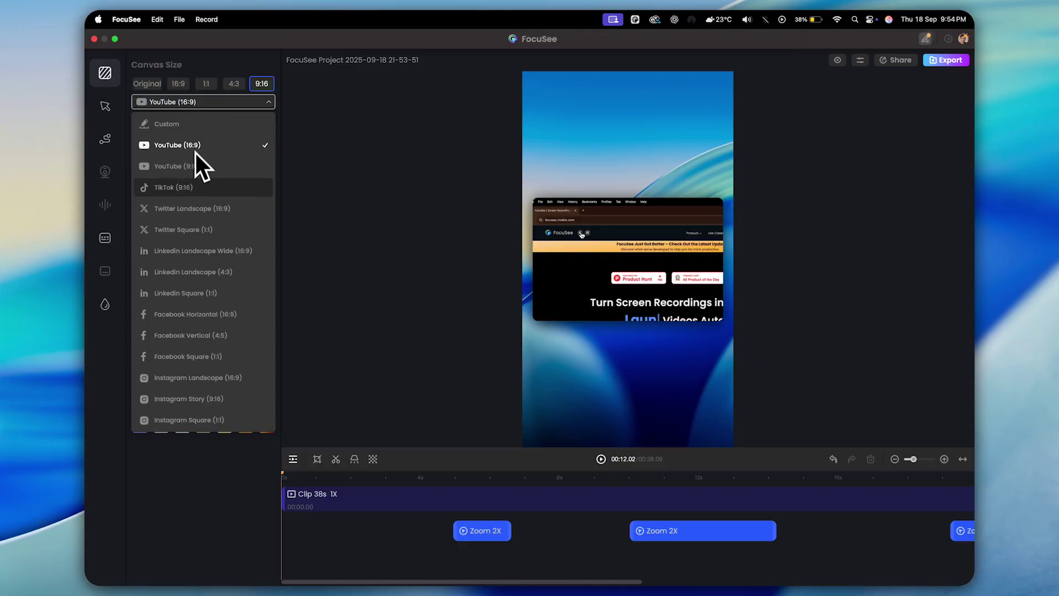
click(177, 211)
click(197, 107)
click(177, 273)
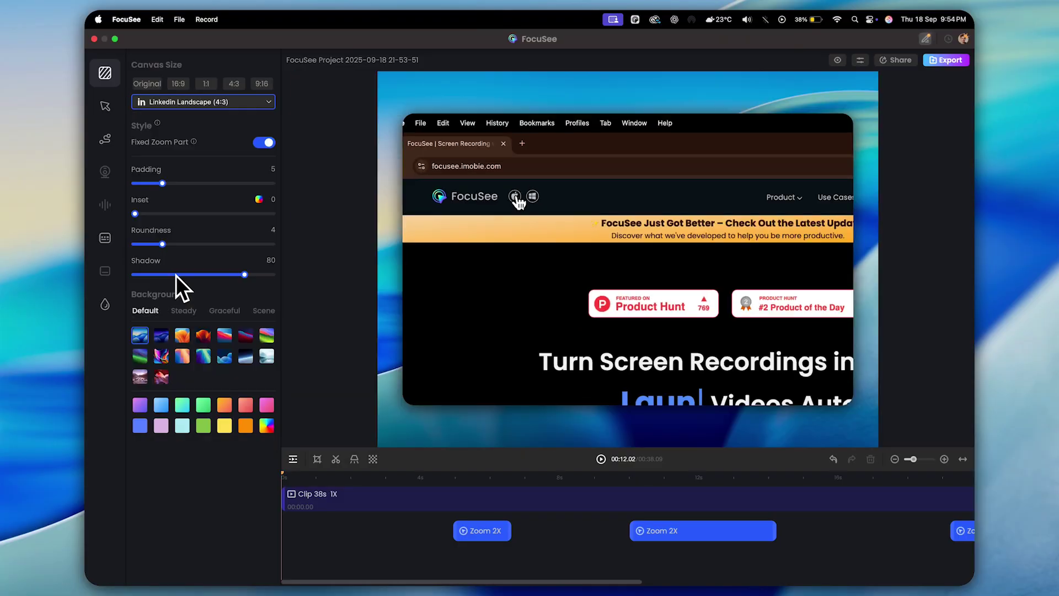
click(206, 115)
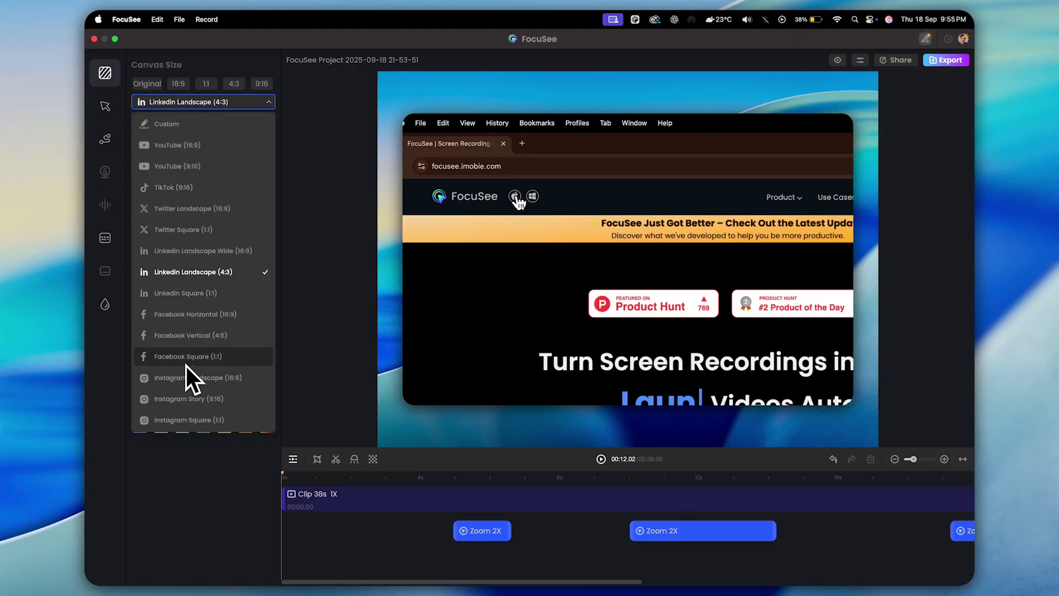
click(194, 144)
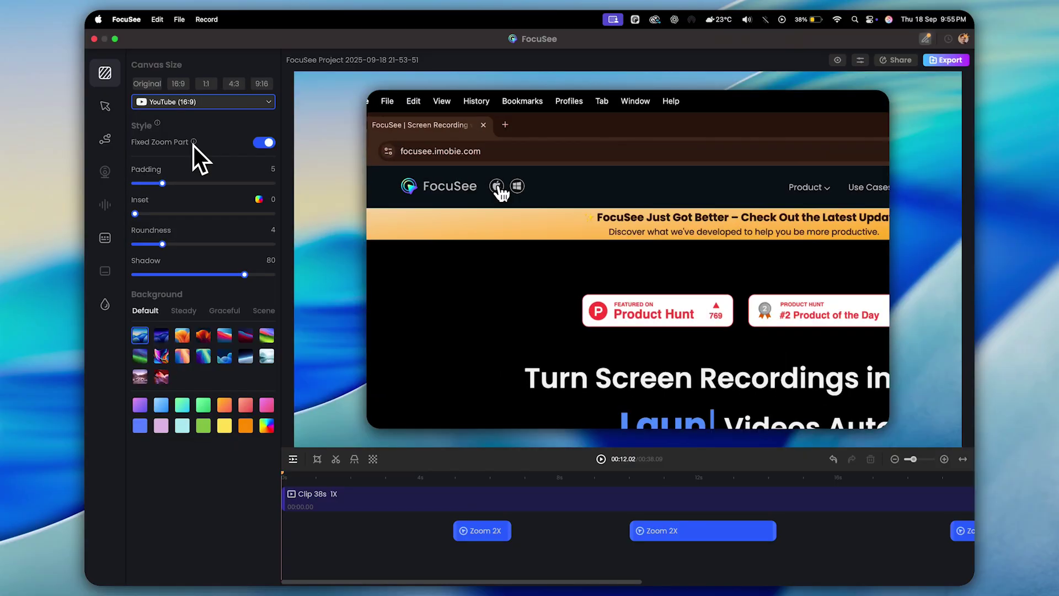
- Toggle Fixed Zoom Part off and back on, then lower corner roundness to 2
click(266, 144)
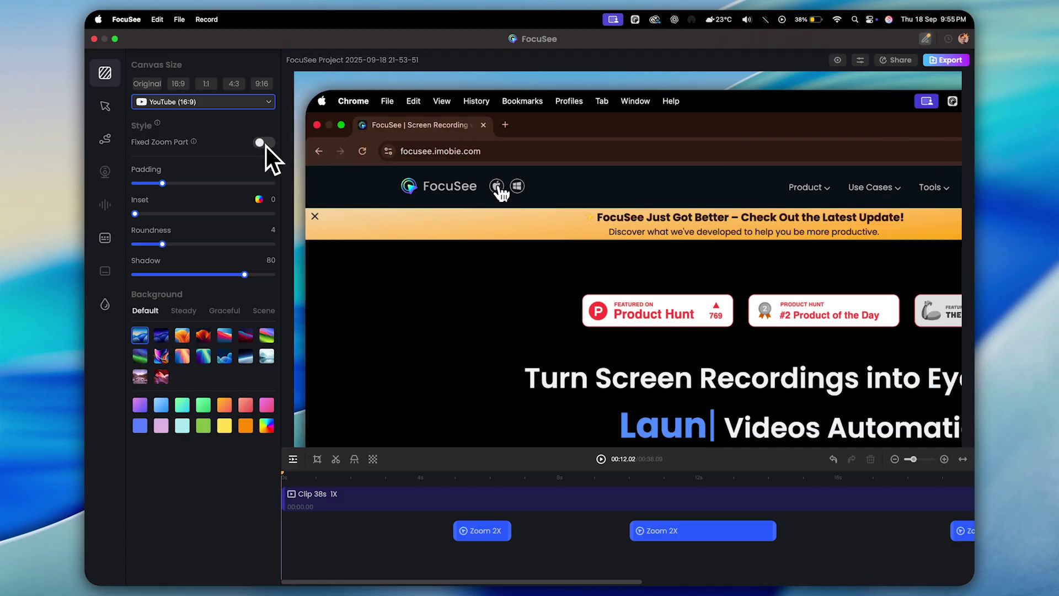
click(266, 145)
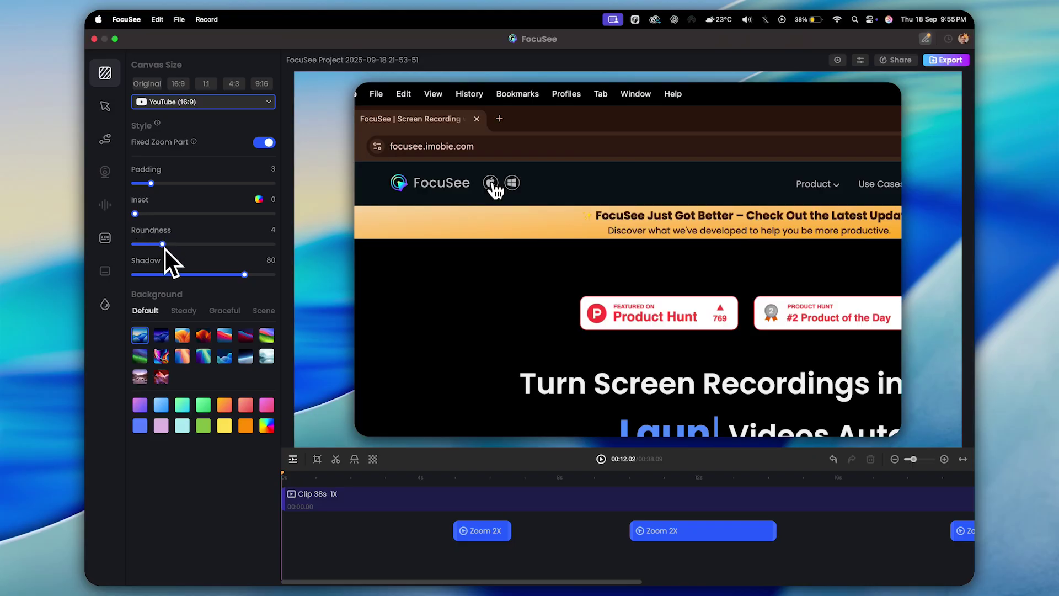
drag(194, 245, 156, 246)
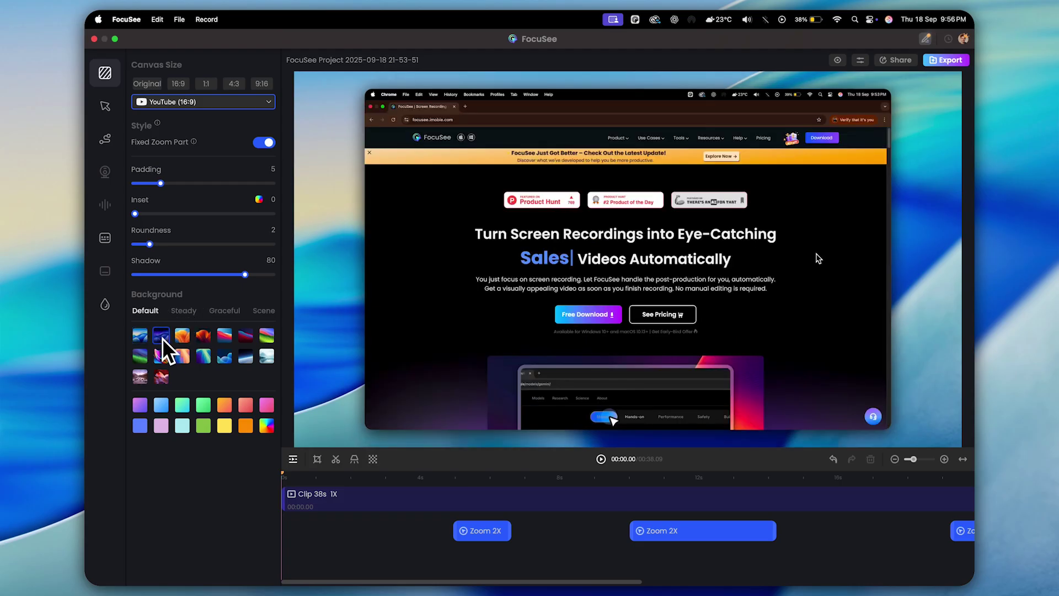
- Preview the first- and second-row wallpapers, including red-pink, colourful swirl and misty lake
click(162, 336)
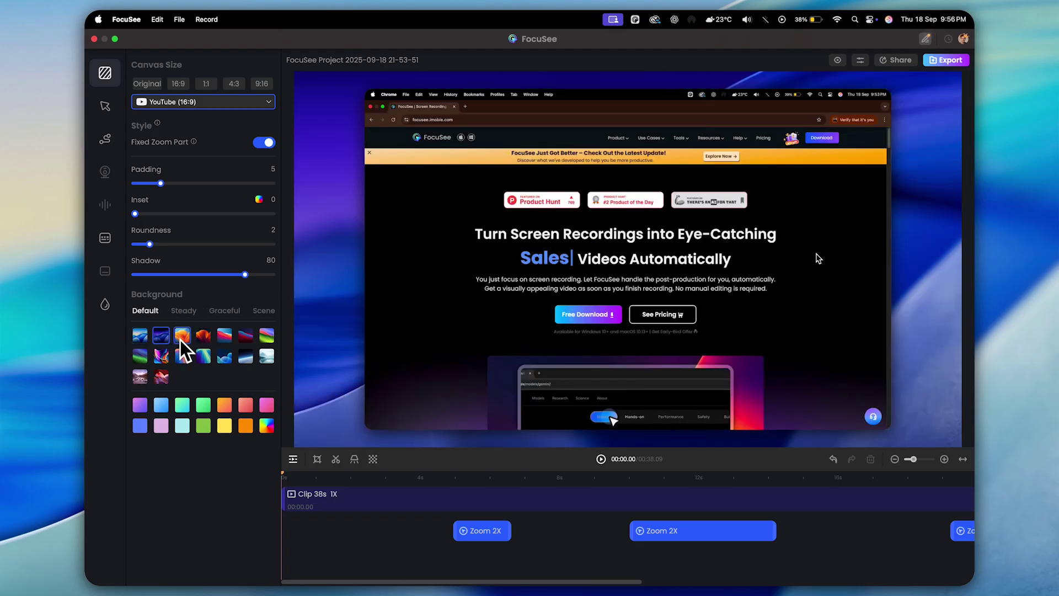
click(180, 338)
click(203, 336)
click(224, 337)
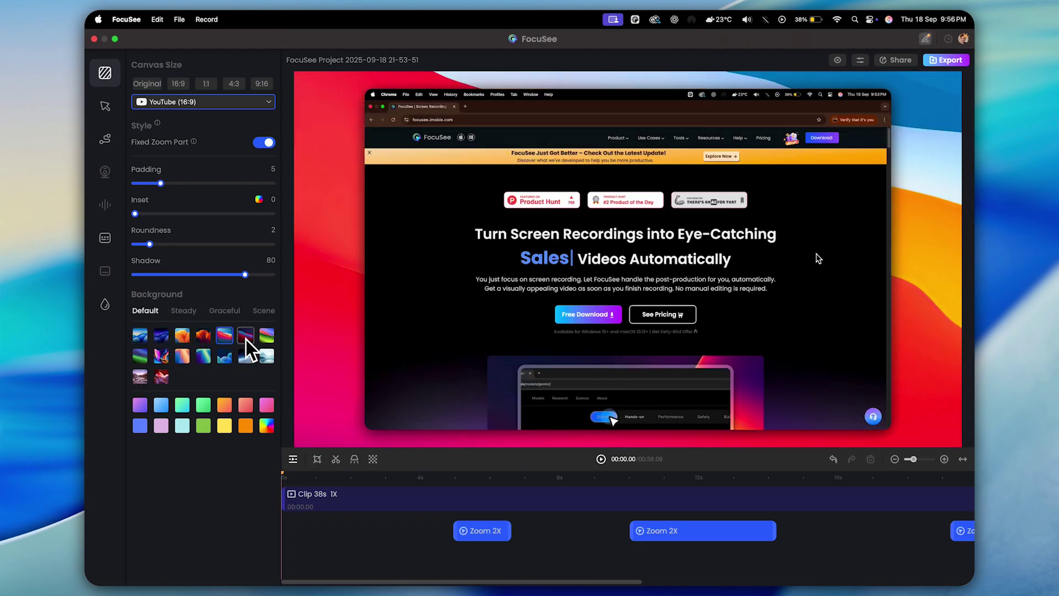
click(245, 337)
click(265, 337)
click(161, 356)
click(182, 358)
click(203, 358)
click(224, 357)
click(245, 358)
click(267, 357)
- Try solid backgrounds such as green, lime and periwinkle, then sweep through custom colours
click(162, 378)
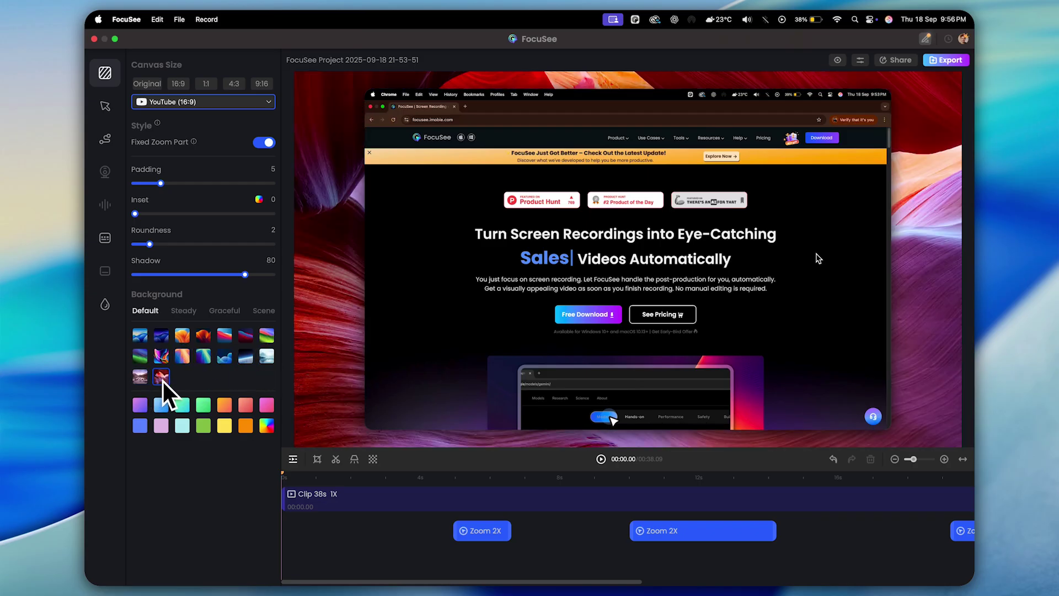
click(141, 403)
click(161, 405)
click(182, 406)
click(203, 406)
click(224, 405)
click(246, 405)
click(265, 408)
click(224, 426)
click(203, 426)
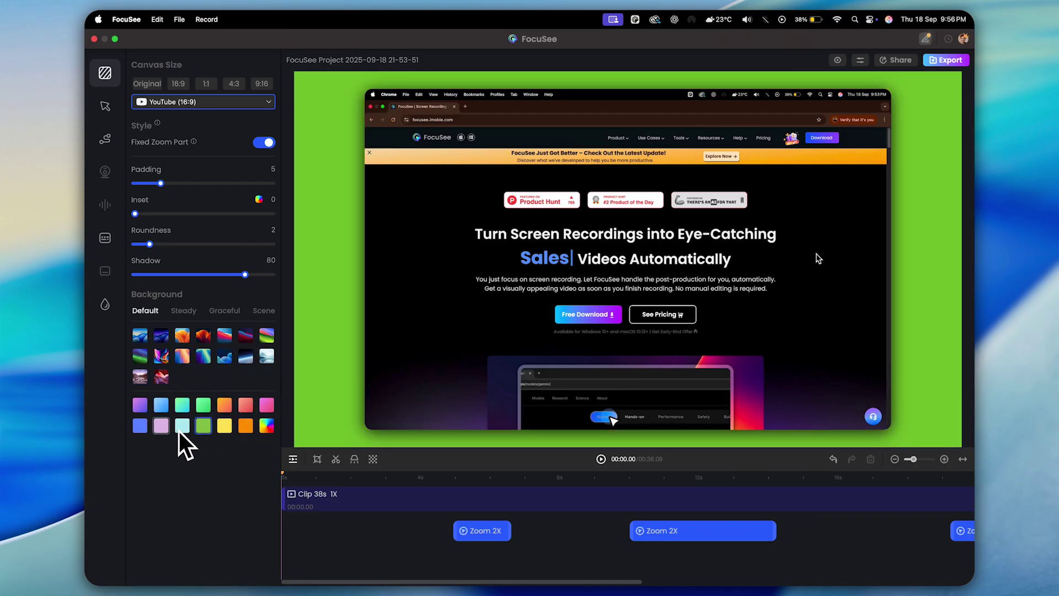
click(143, 427)
click(266, 425)
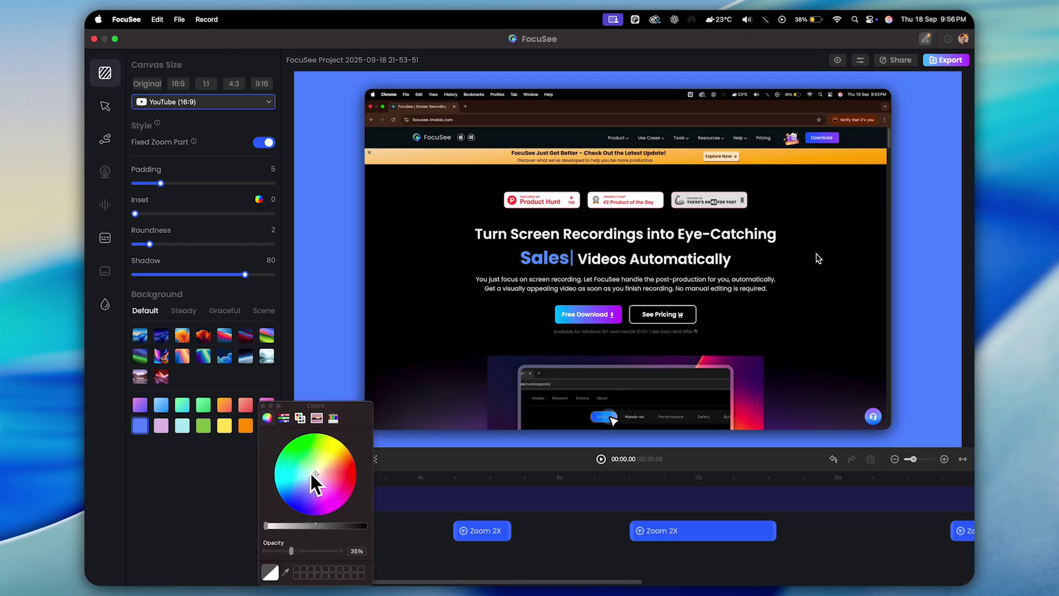
drag(313, 474, 289, 491)
- Apply the teal wave wallpaper, enlarge the cursor to 5.1X, and try cursor styles including pink hearts
click(225, 355)
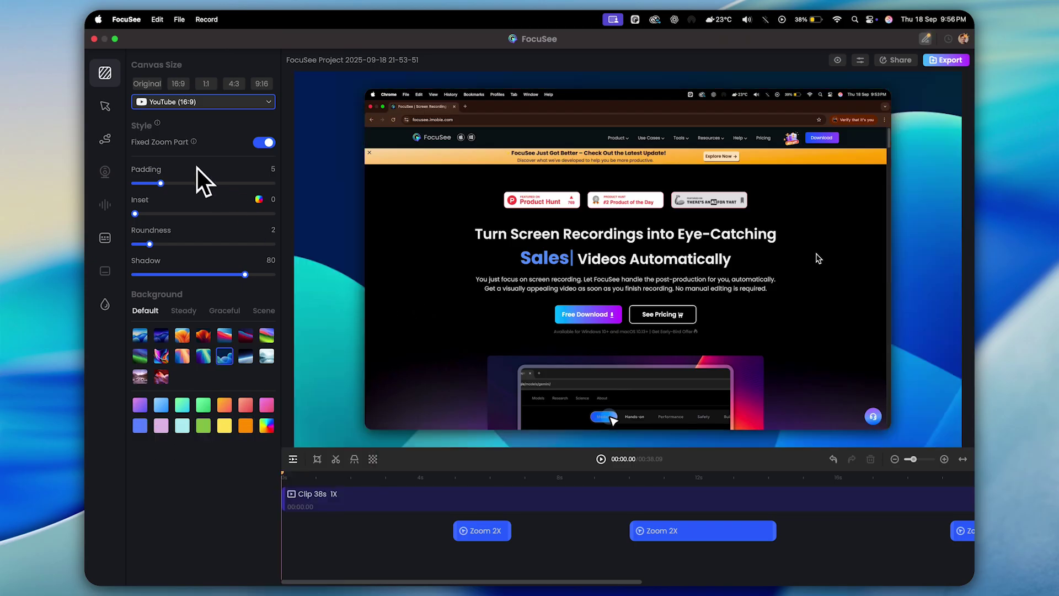
click(113, 105)
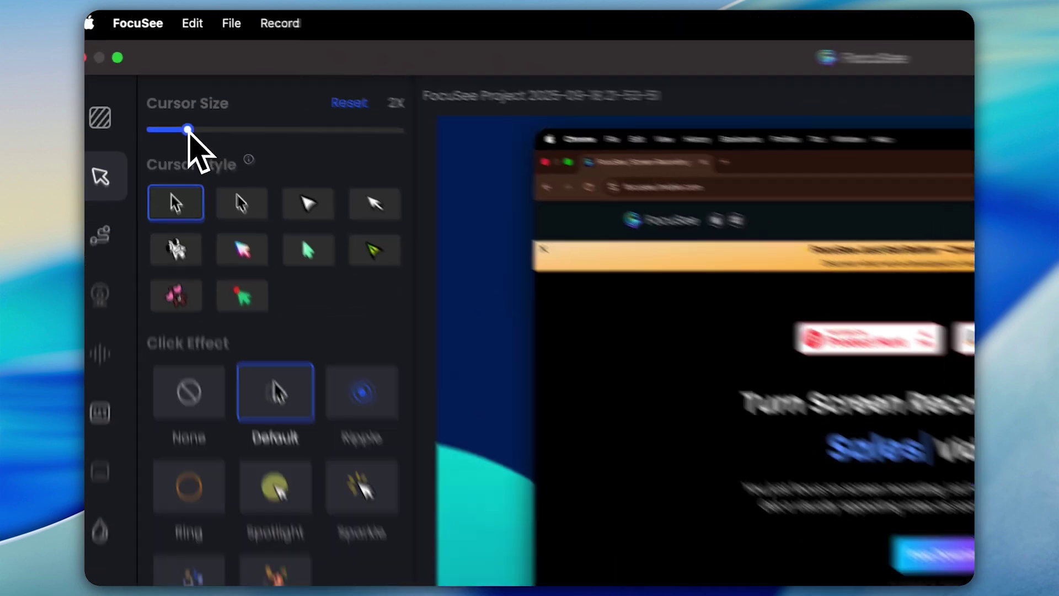
drag(158, 79, 216, 94)
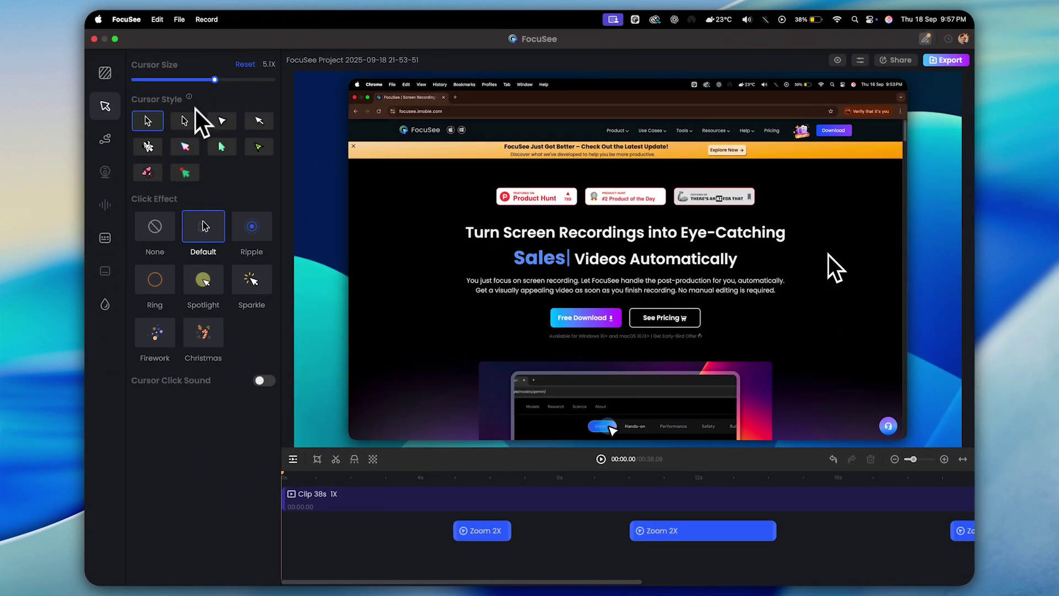
click(183, 121)
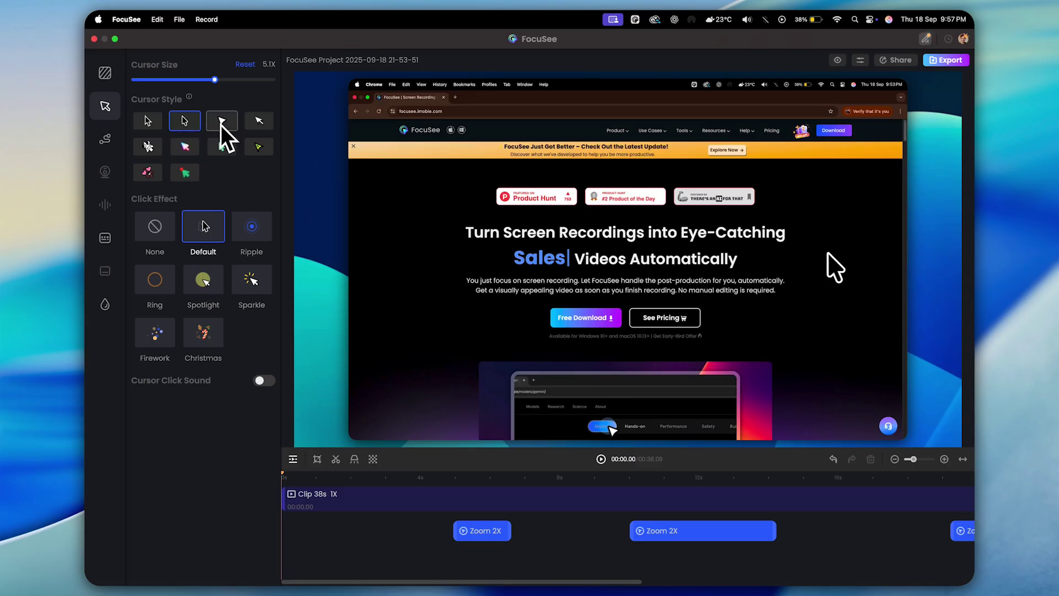
click(258, 145)
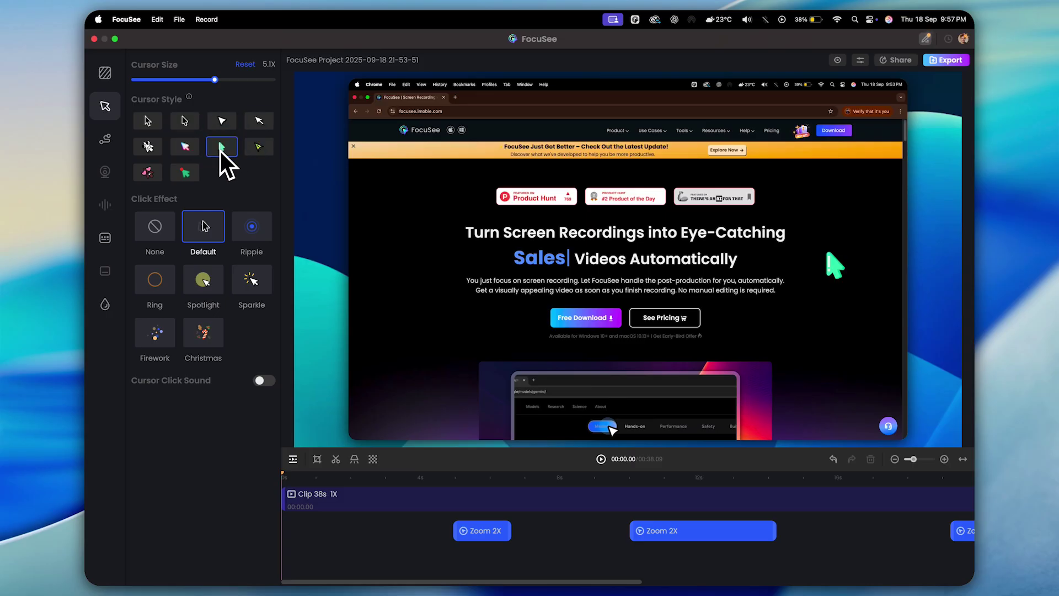
click(148, 173)
click(186, 175)
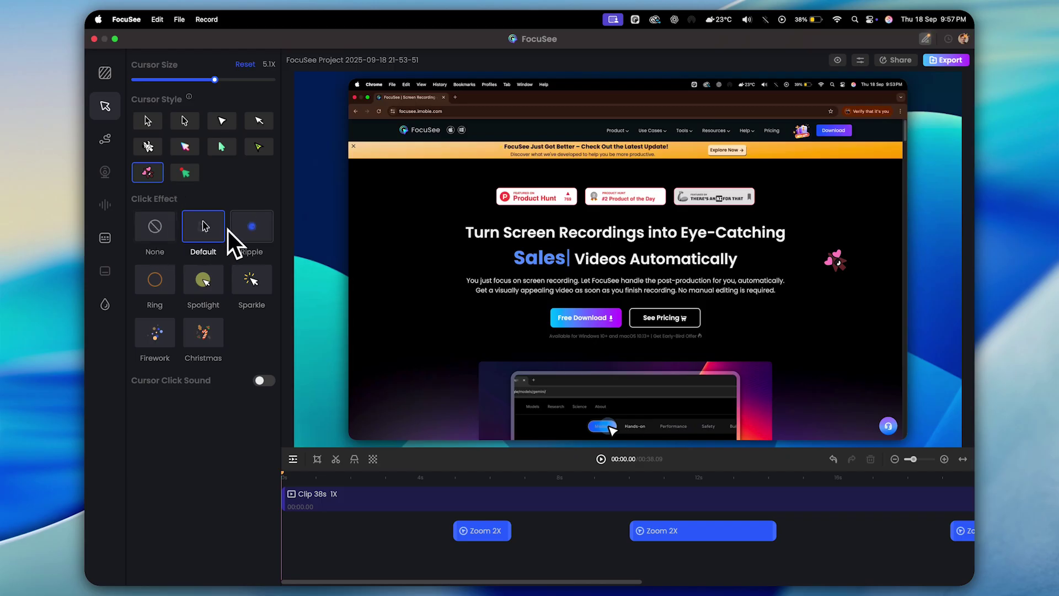
- Cycle through Ripple, Ring, Spotlight, Sparkle and Firework click effects, ending on Christmas
click(251, 227)
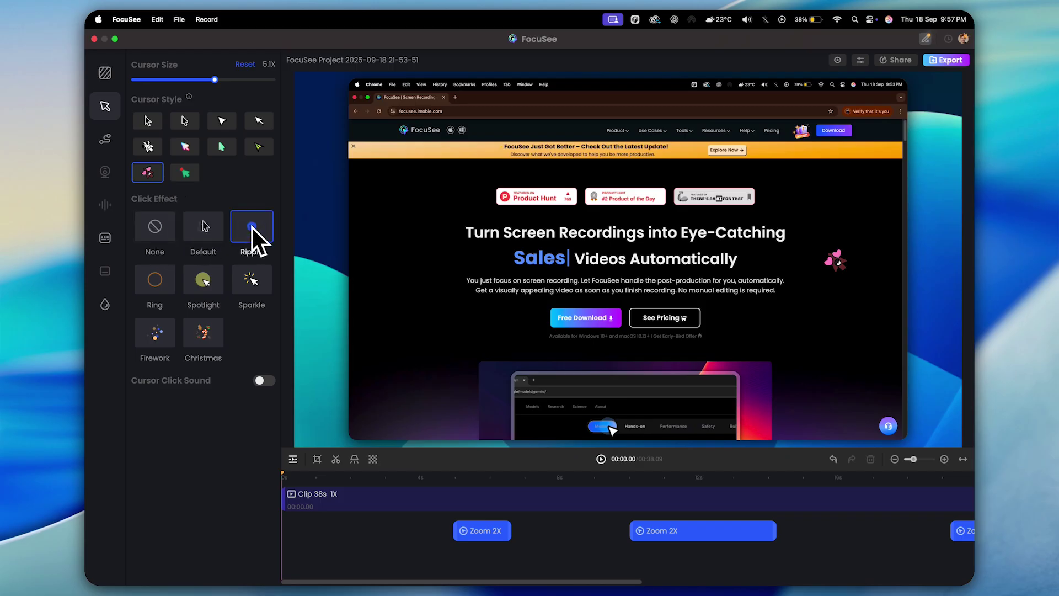
click(154, 282)
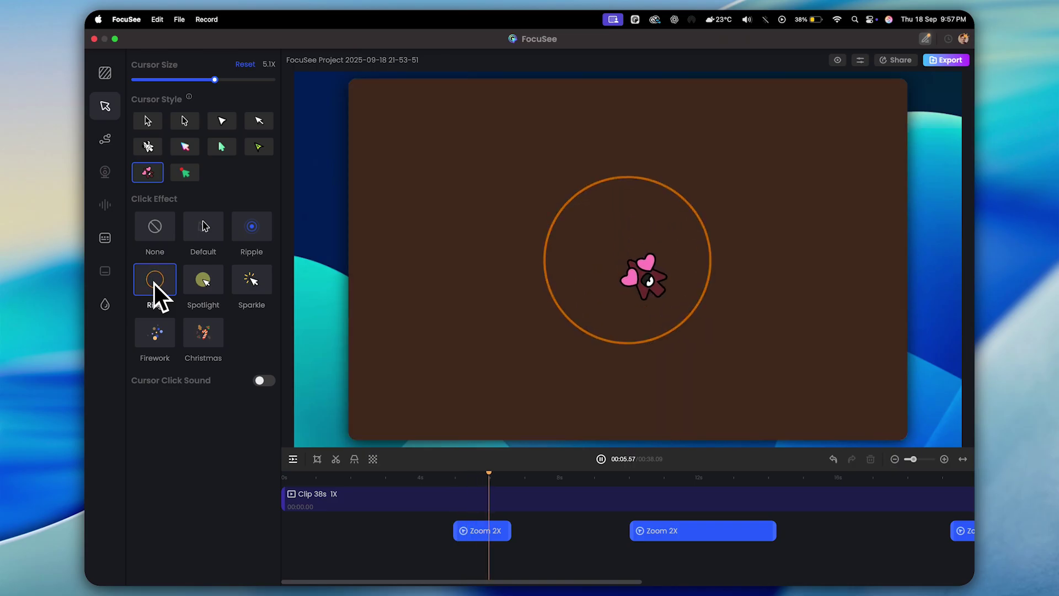
click(198, 280)
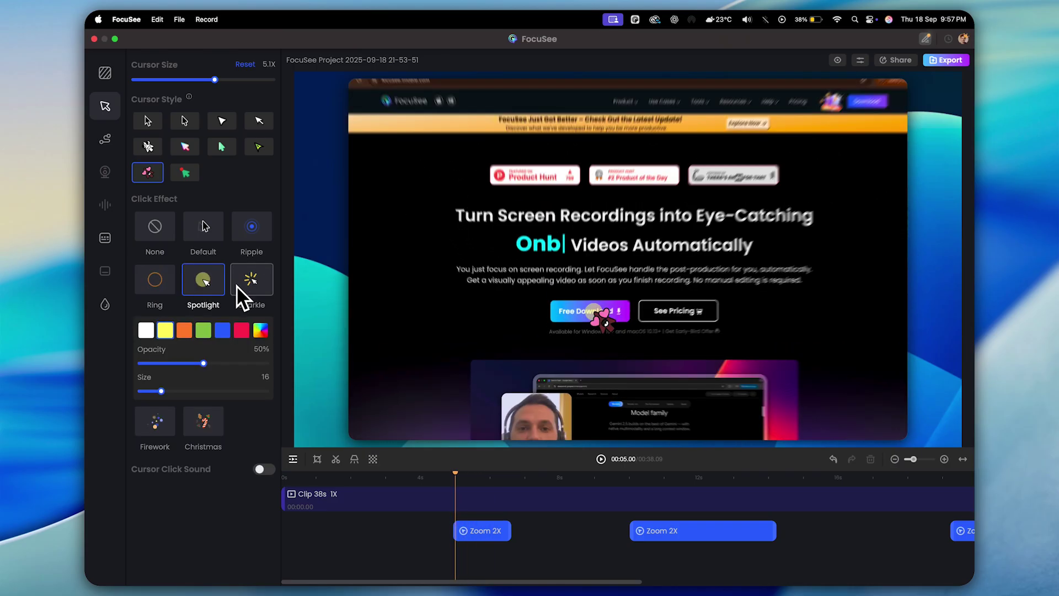
click(238, 287)
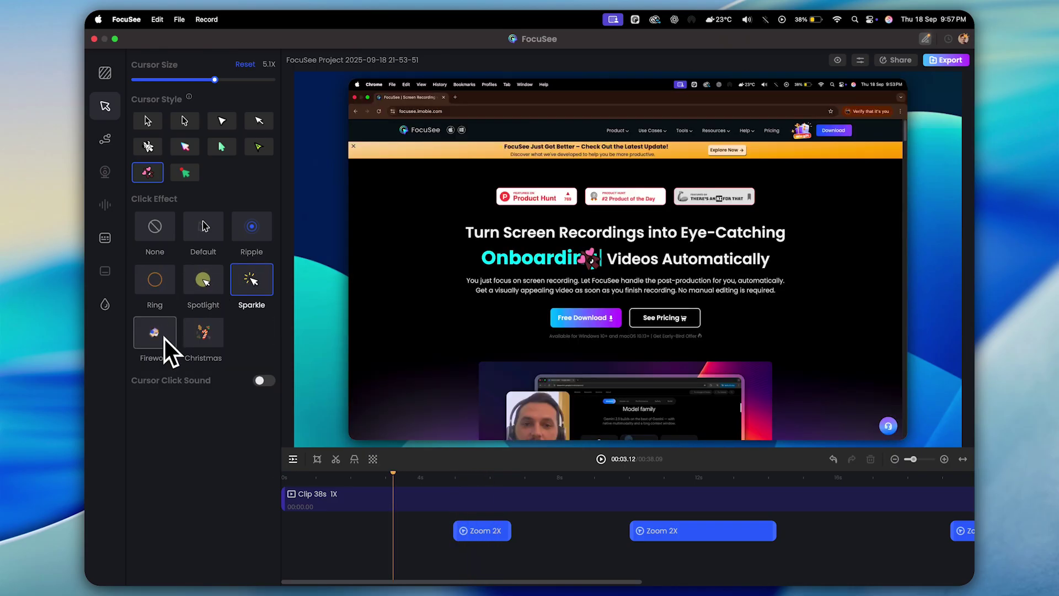
click(164, 337)
click(204, 338)
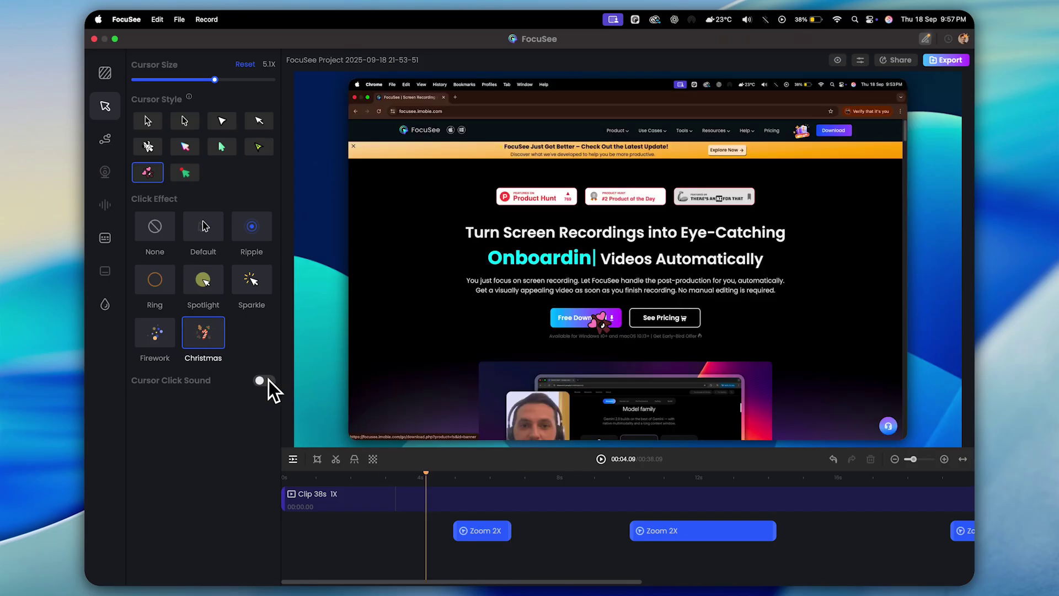
- Turn on click sounds at about 81 volume, trying Hard and Soft before keeping Crisp
click(268, 380)
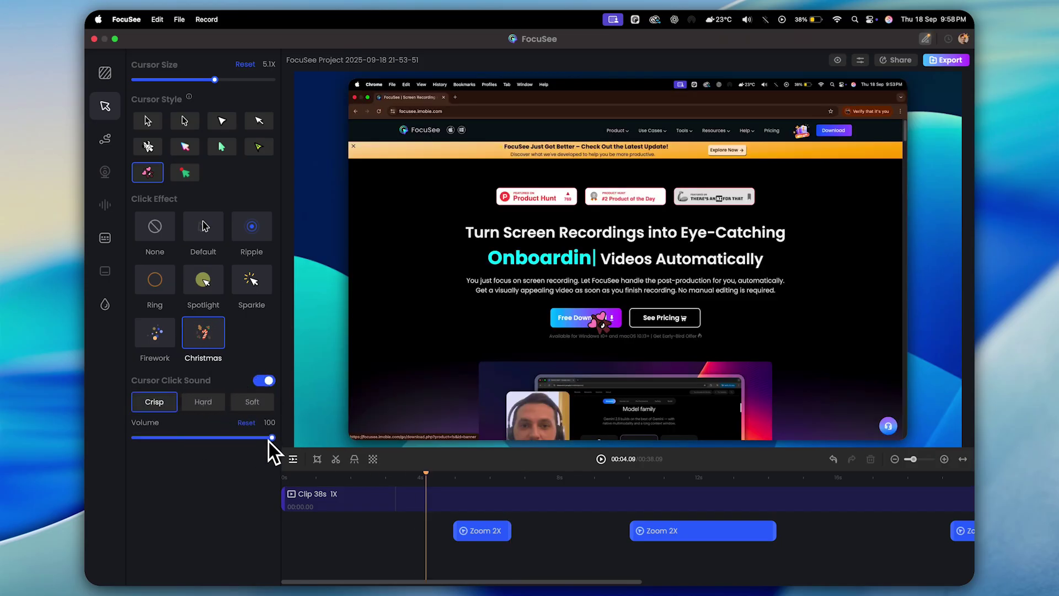
drag(269, 441, 244, 445)
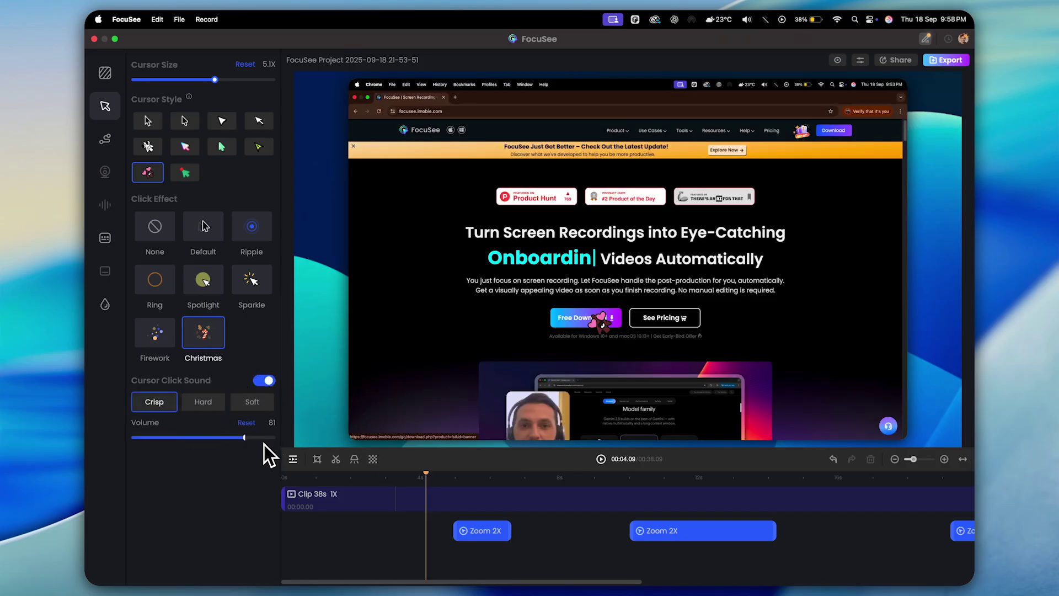
click(213, 404)
click(260, 402)
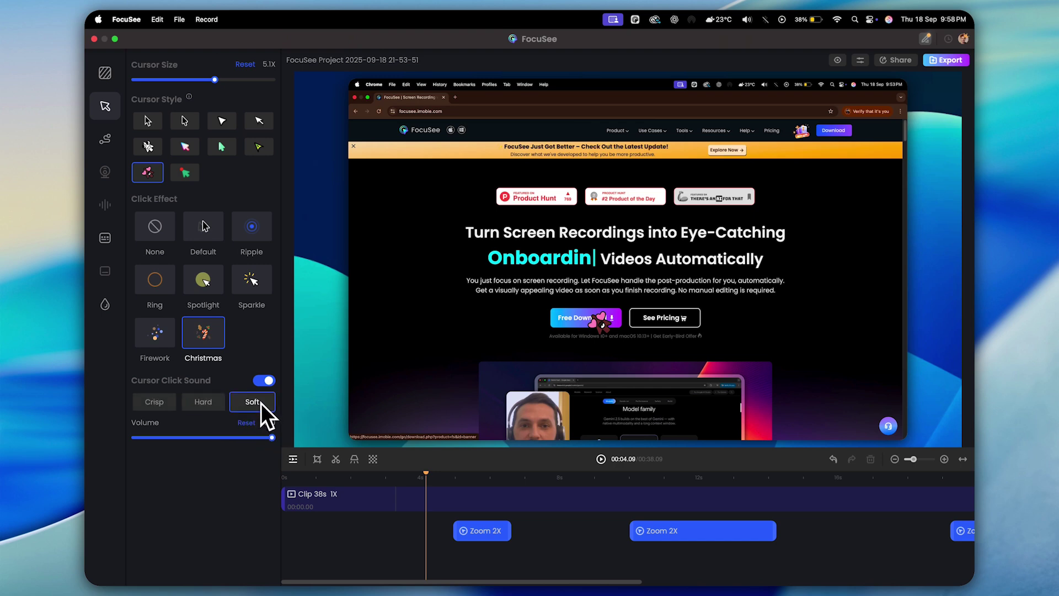
click(161, 406)
- Open the motion settings and briefly expand the Custom cursor movement options
click(107, 150)
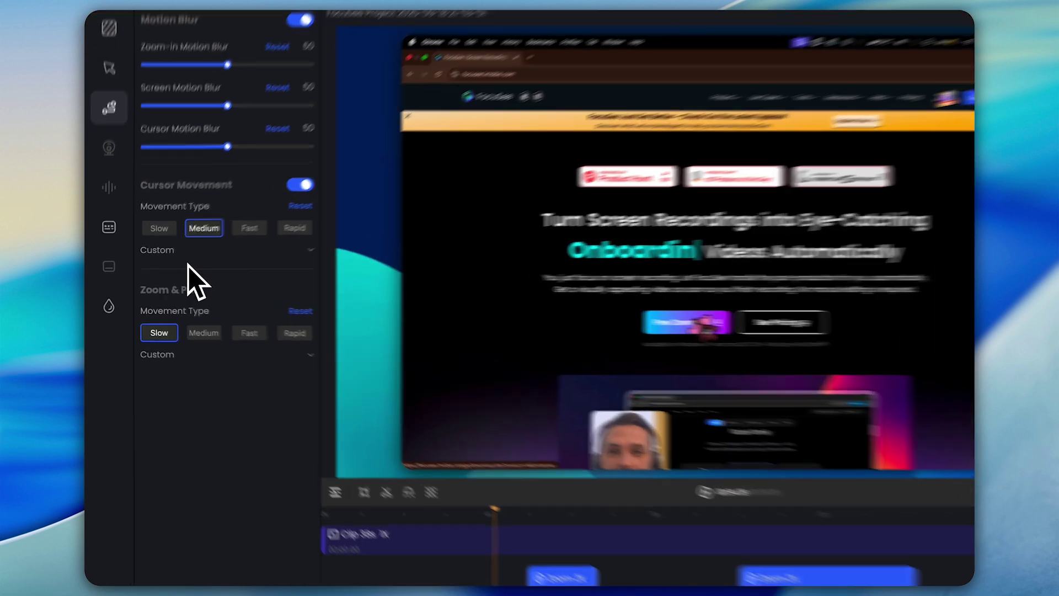
click(171, 259)
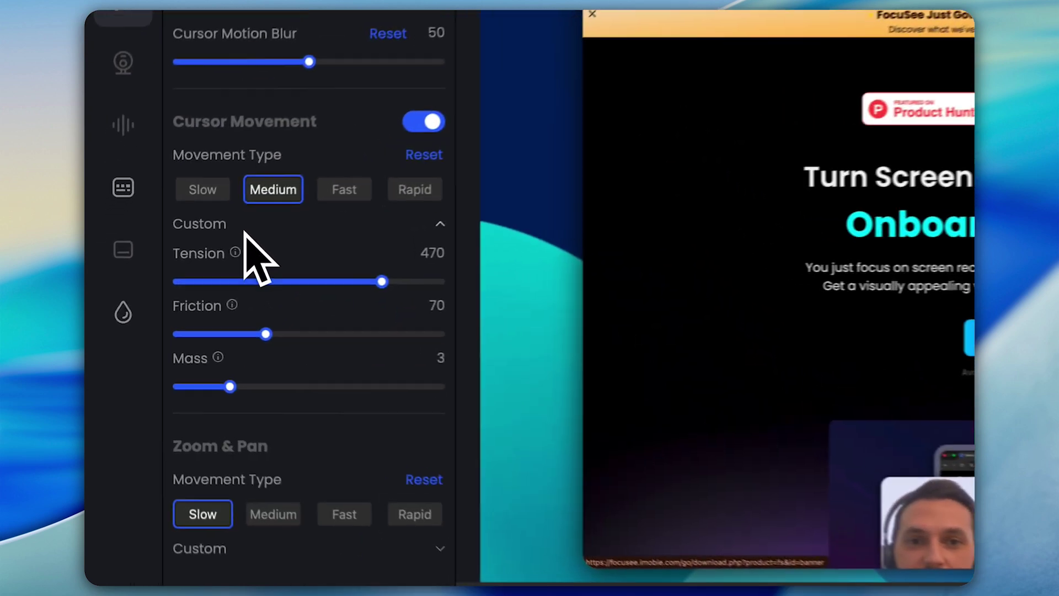
click(255, 224)
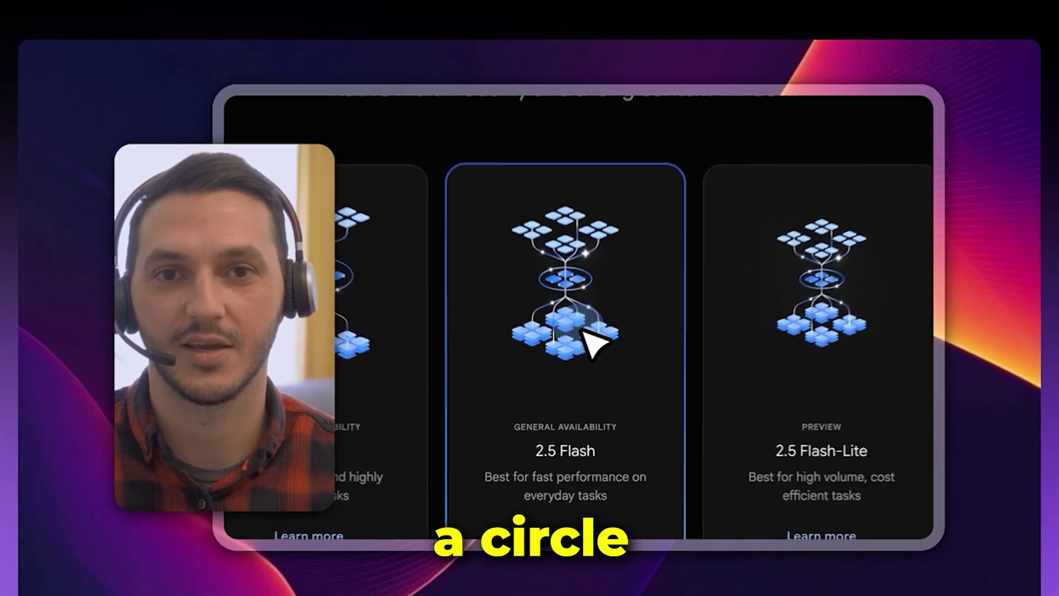
- Open the 2.5 Flash model page within the Gemini2.5 project's video
click(582, 320)
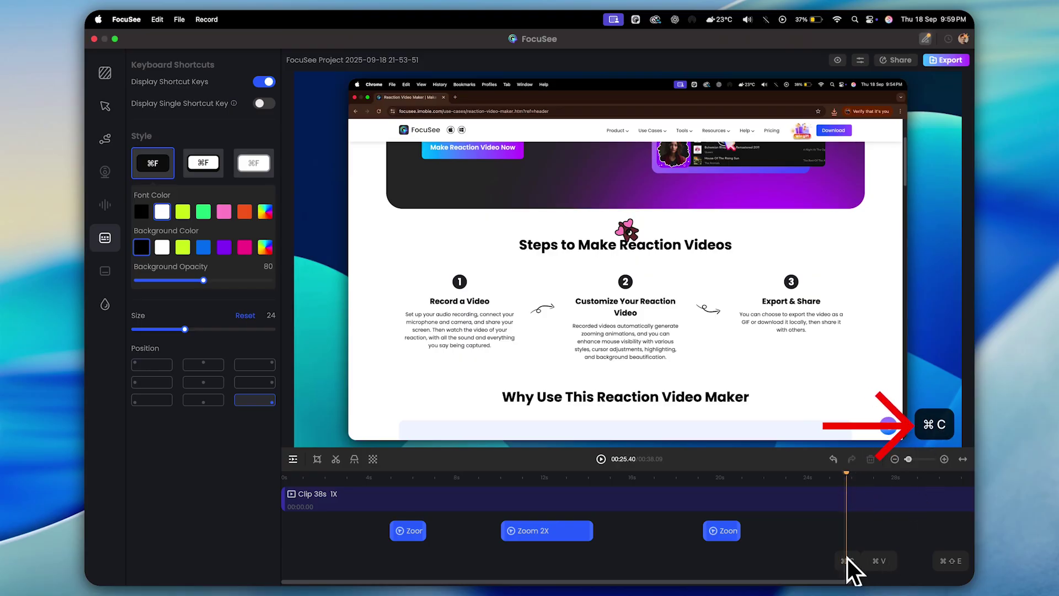
- Compare shortcut badge styles, including the white one, and make the badge text black
click(210, 171)
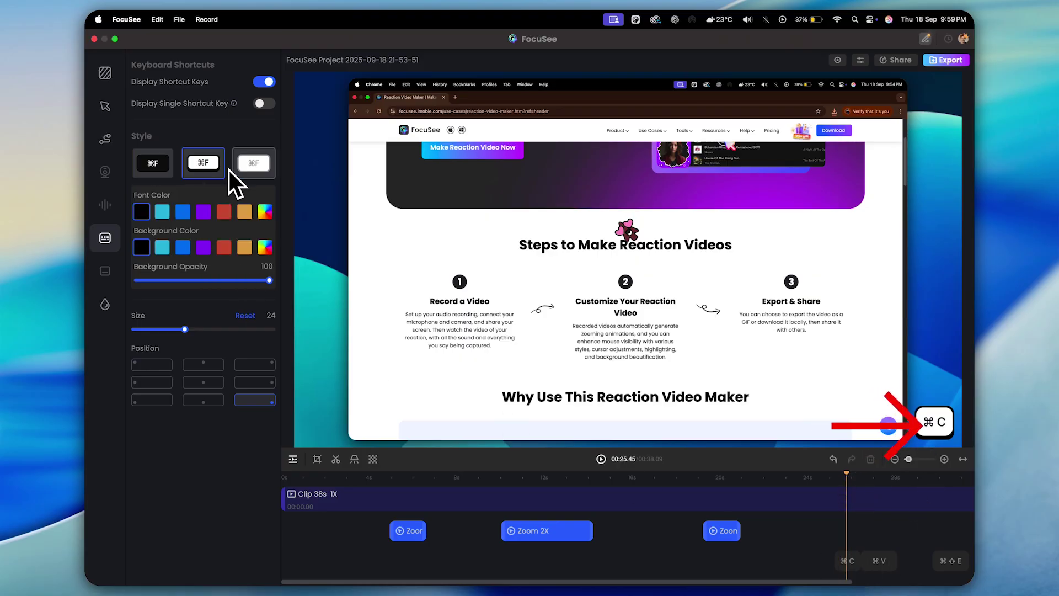
click(249, 169)
click(153, 165)
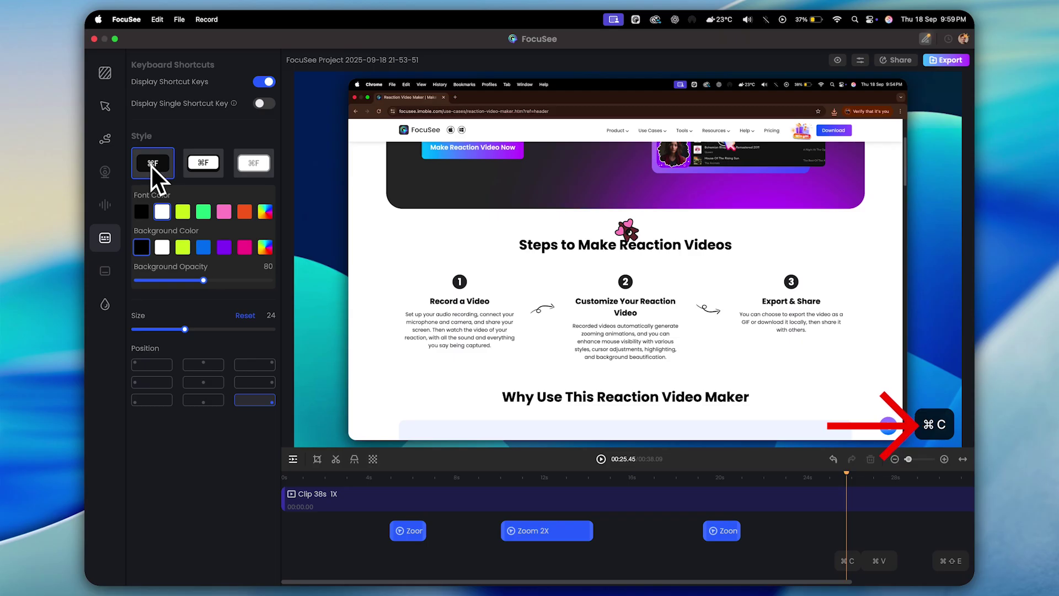
click(193, 167)
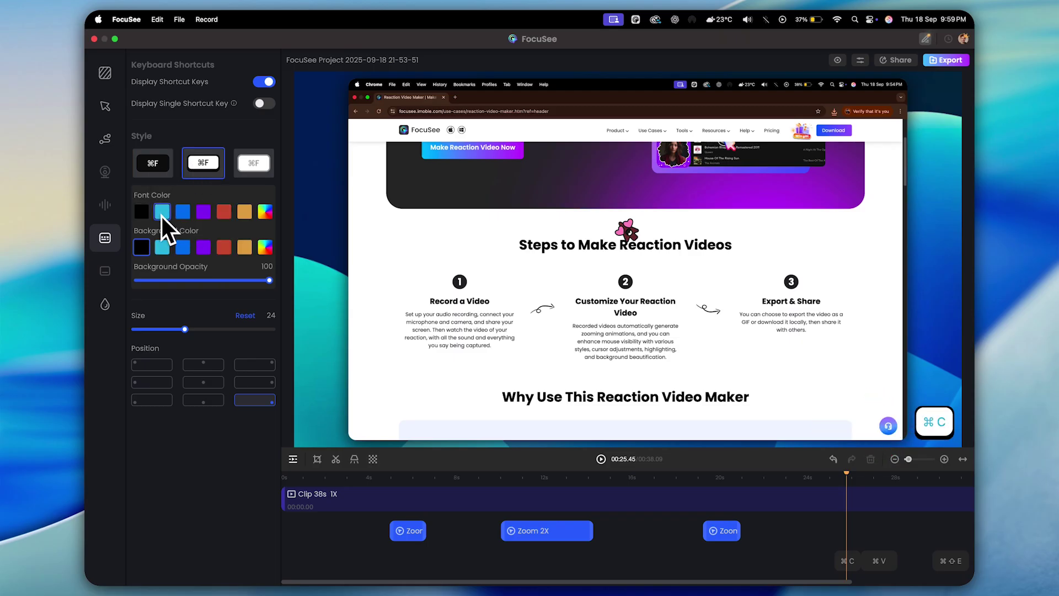
click(144, 212)
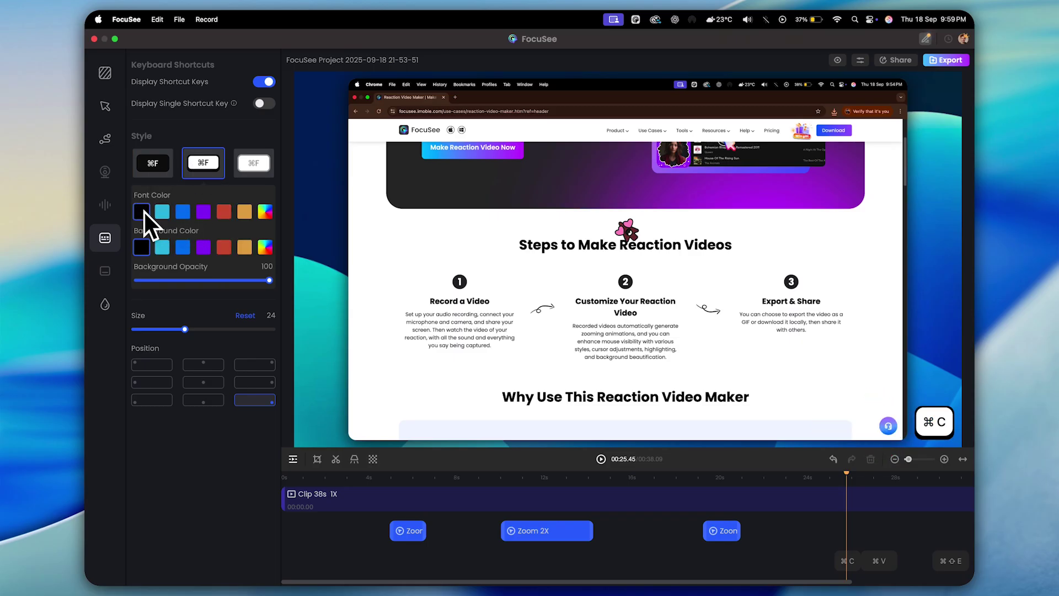
- Try badge positions, place the badge bottom-centre, and switch it to the dark style
click(150, 364)
click(203, 365)
click(243, 365)
click(151, 381)
click(157, 399)
click(205, 401)
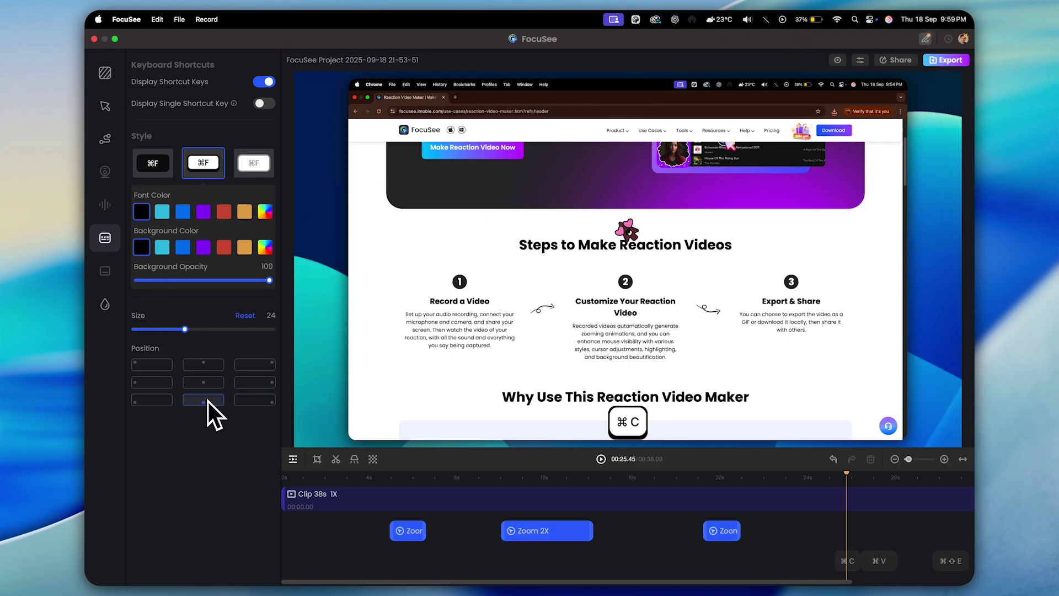
click(153, 163)
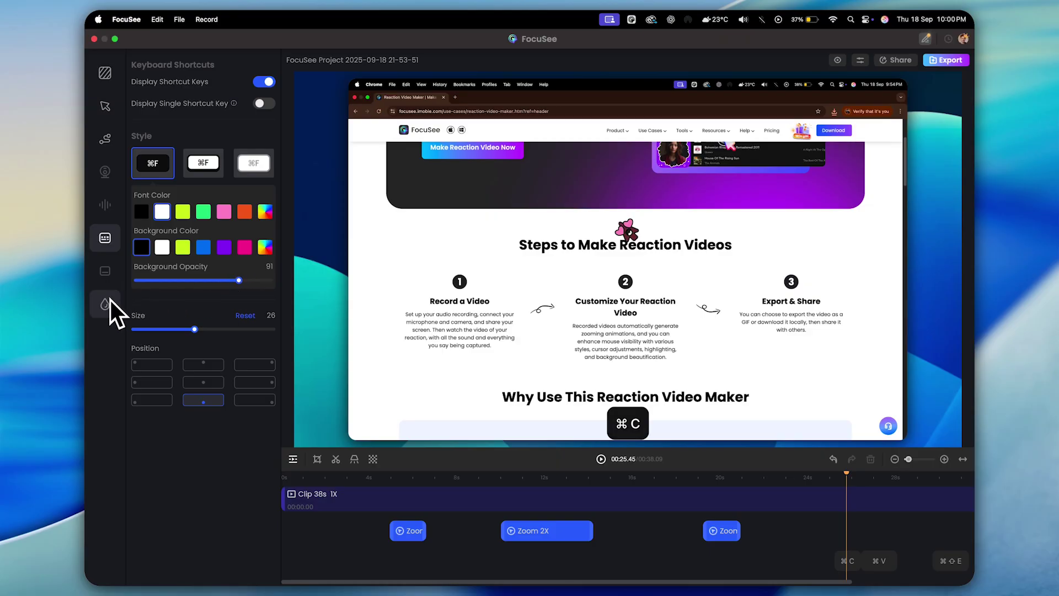
- Bring up the watermark settings to look over its options
click(105, 304)
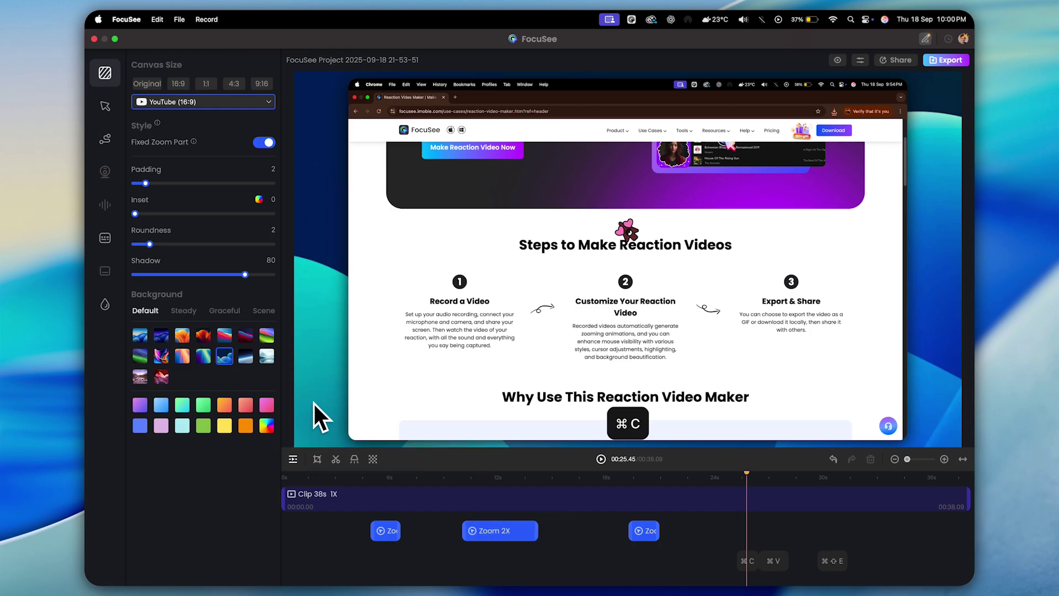
- After trying the 16:9, 4:3, 1:1 and 9:16 presets, custom-crop out the browser bars to 3341×1920
click(318, 459)
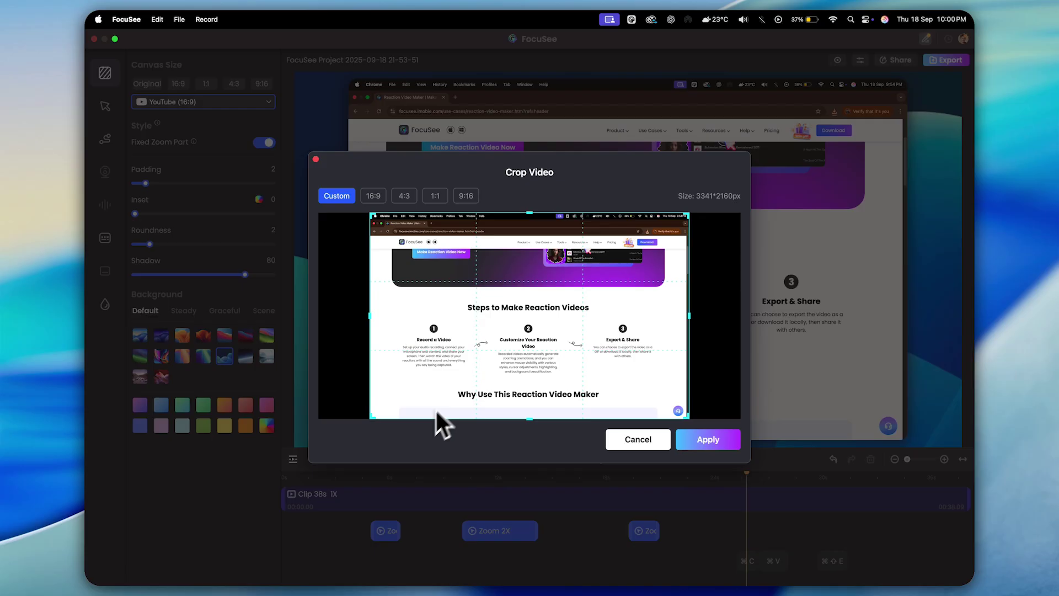
click(373, 196)
click(404, 195)
click(435, 195)
click(466, 196)
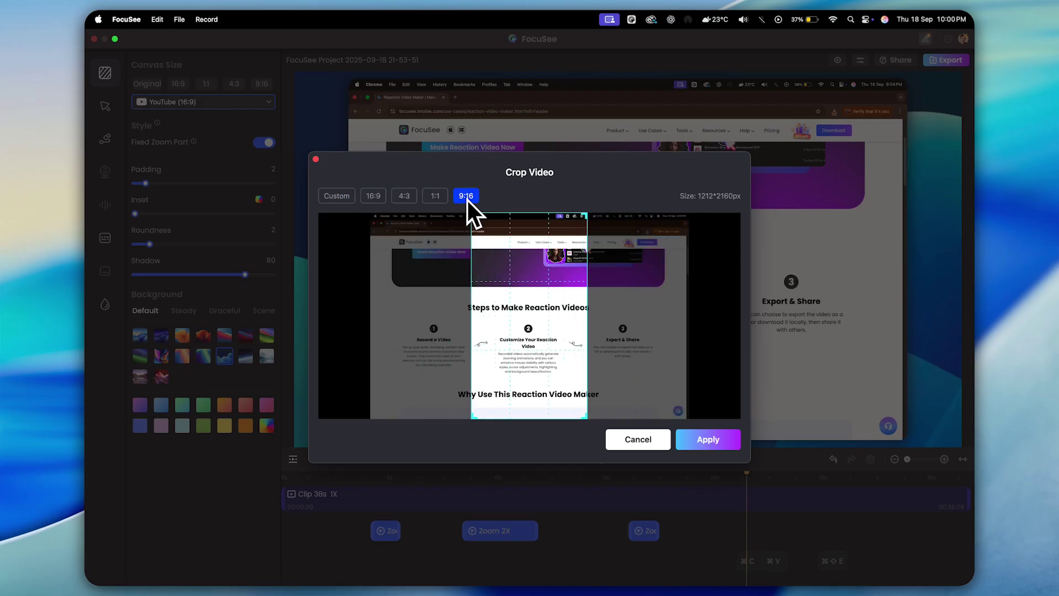
click(347, 198)
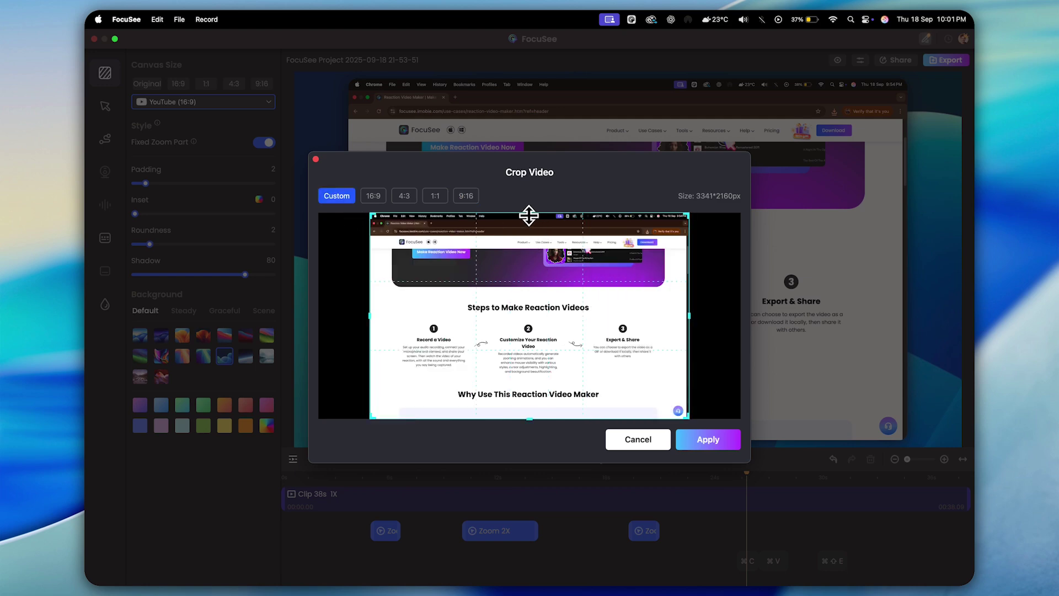
drag(528, 216, 532, 237)
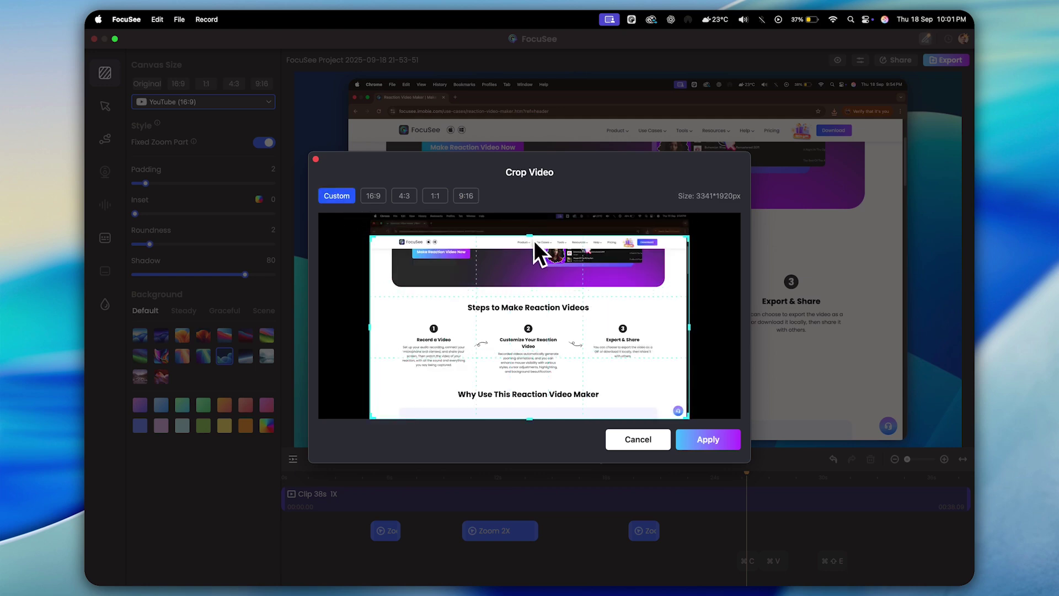
click(700, 439)
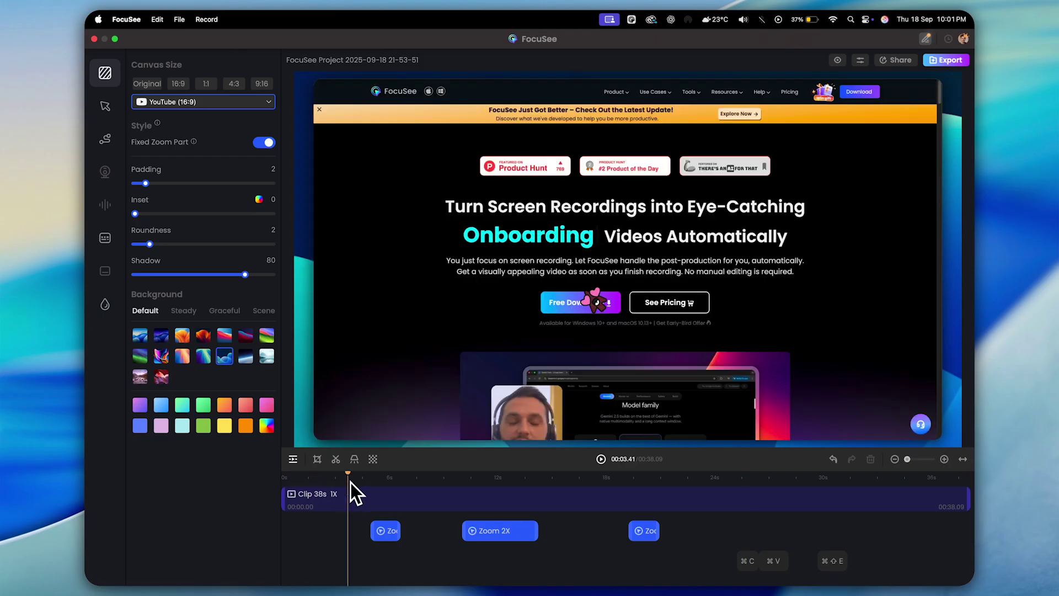
- Split the clip at the 00:22 playhead and select the part after the cut
drag(349, 482, 690, 488)
click(691, 492)
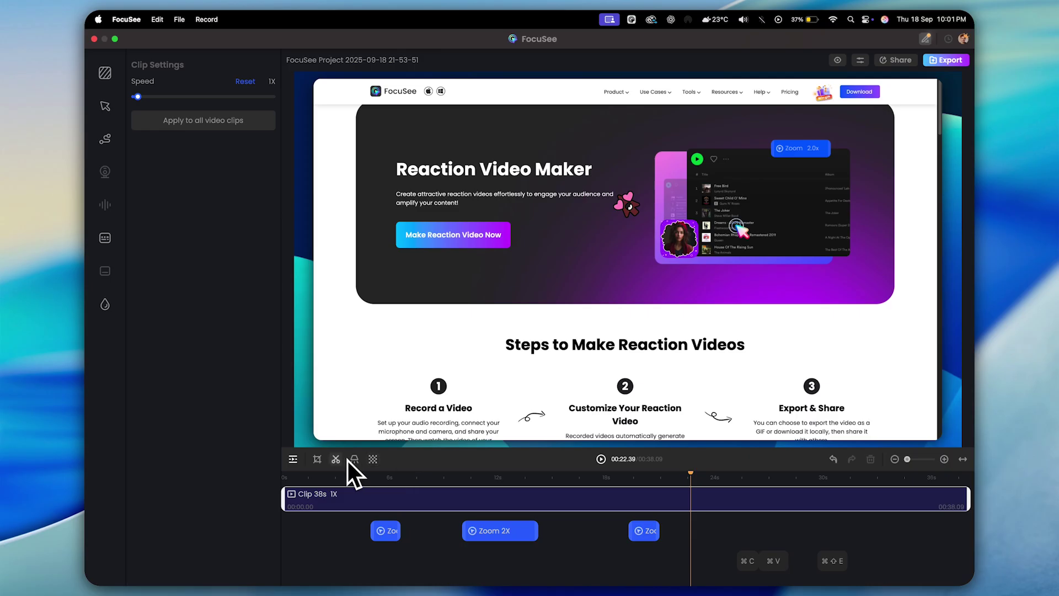
click(342, 460)
click(704, 493)
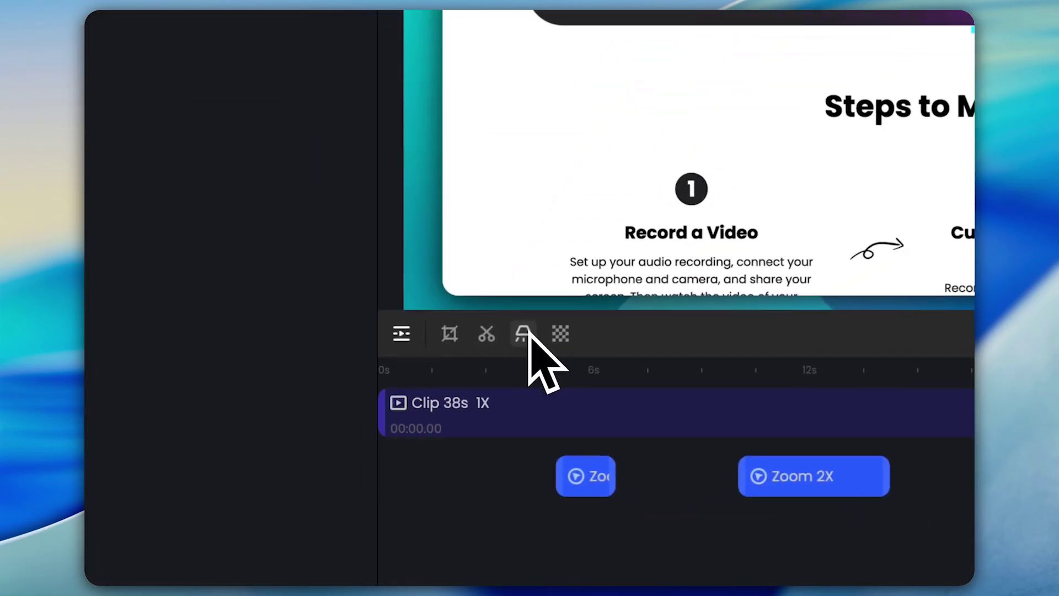
- Add a spotlight at 00:22 highlighting the 'Record a Video' step and preview it
click(523, 334)
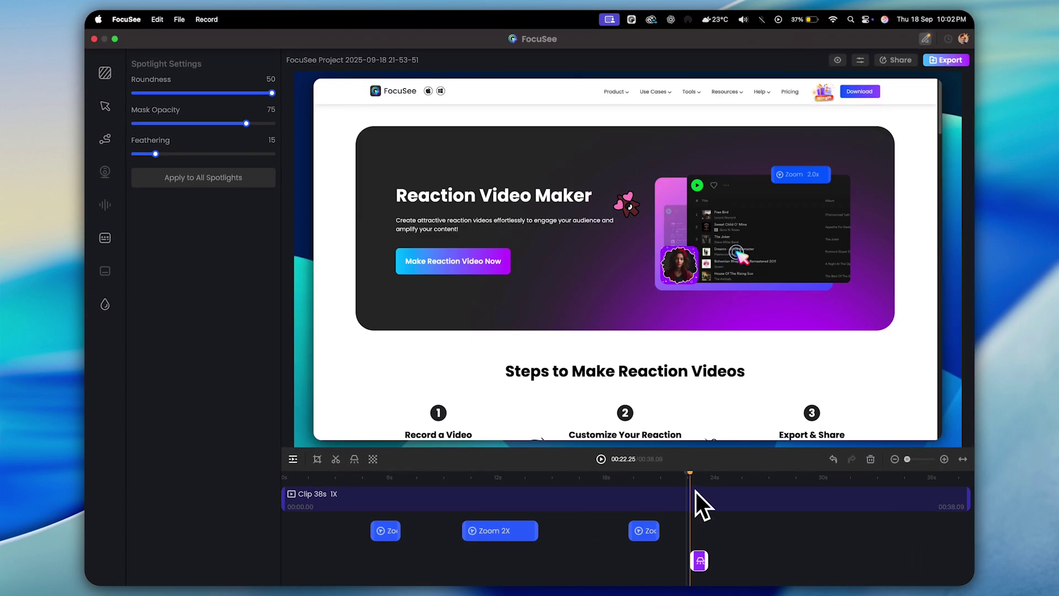
drag(688, 474, 696, 478)
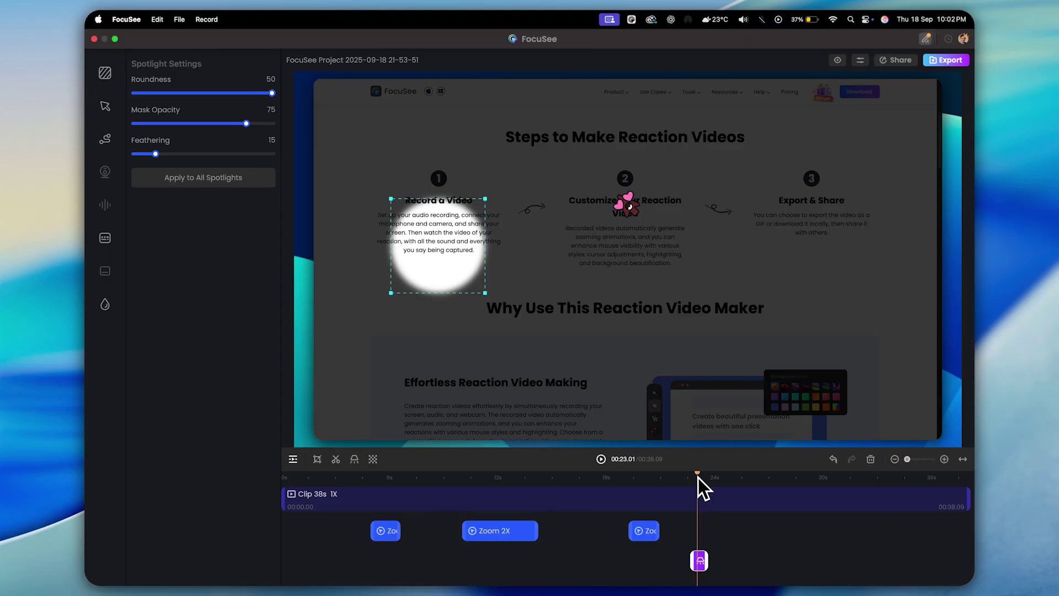
- Add a blur at 00:22.53 and fit its box over the page's top-left logo
click(700, 478)
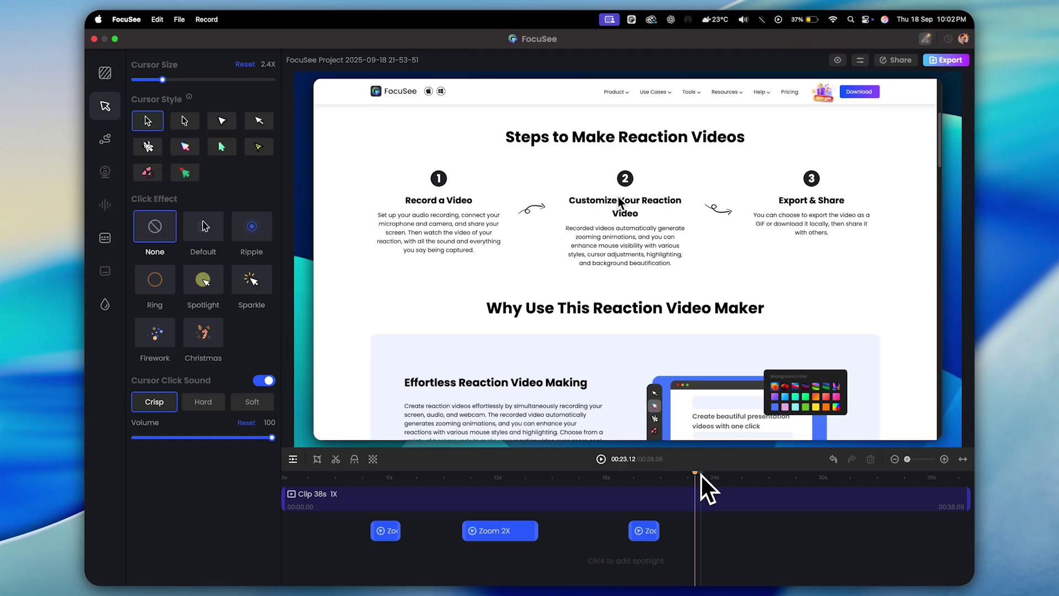
click(697, 478)
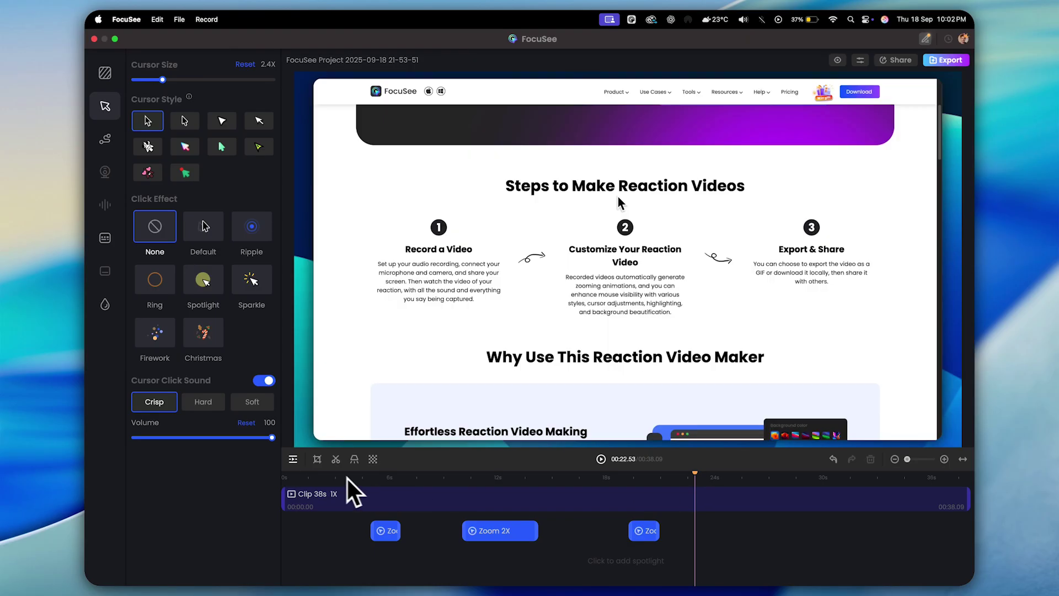
click(375, 460)
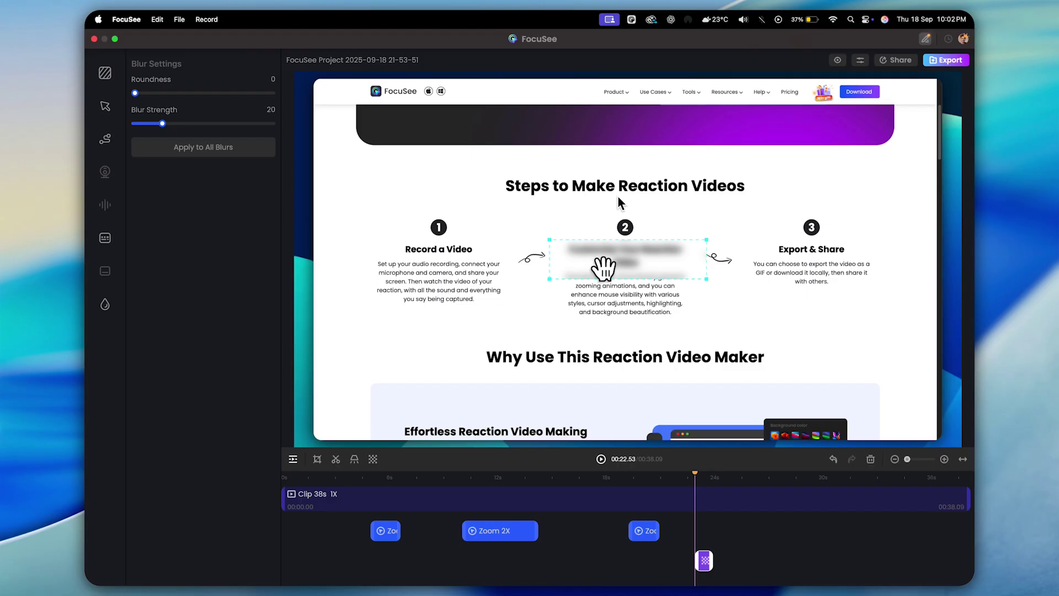
drag(604, 268, 391, 109)
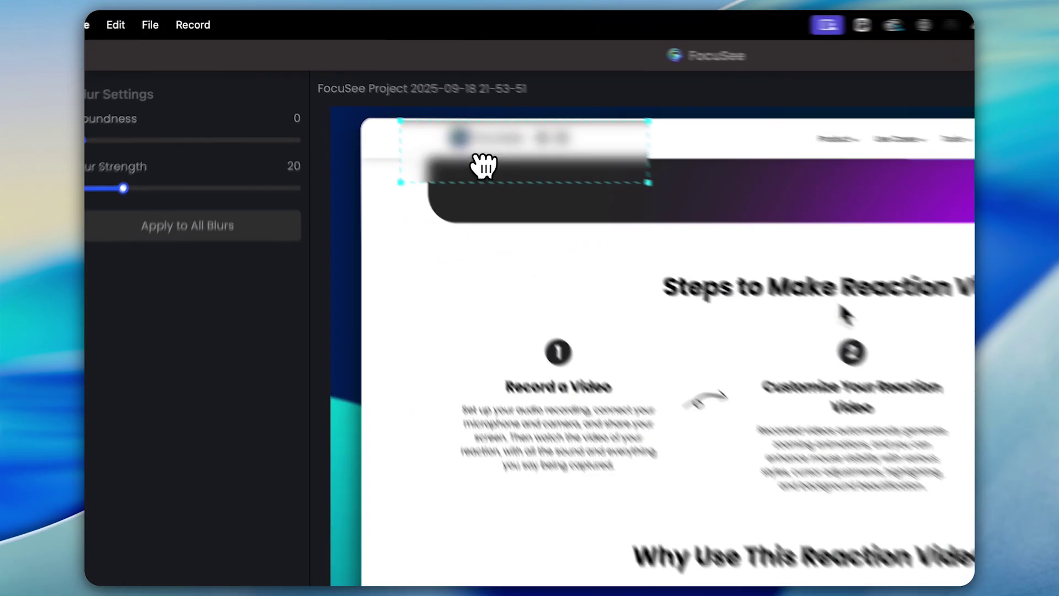
drag(754, 235, 681, 203)
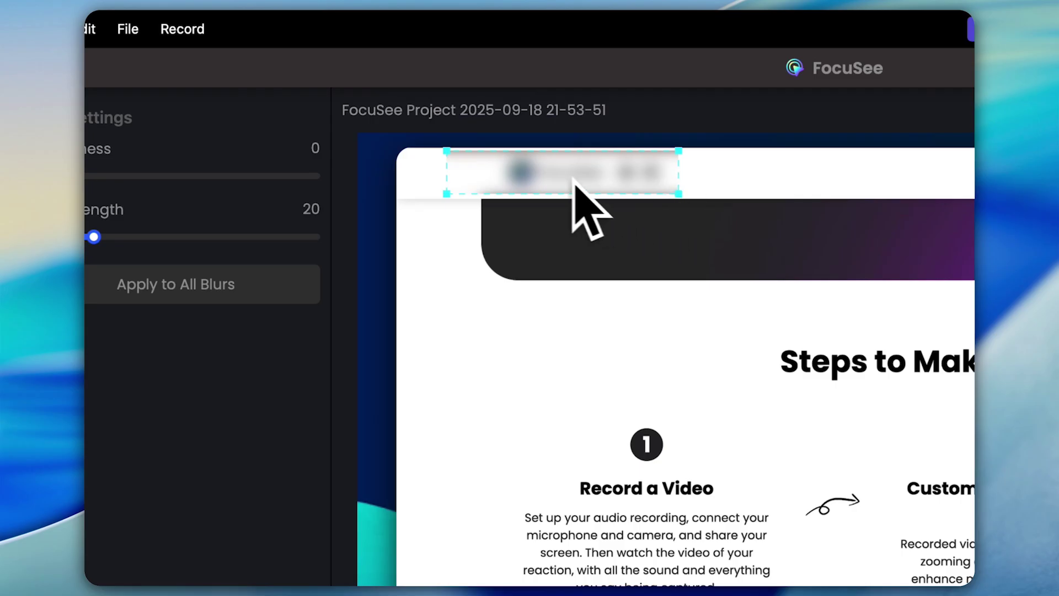
drag(447, 171, 489, 172)
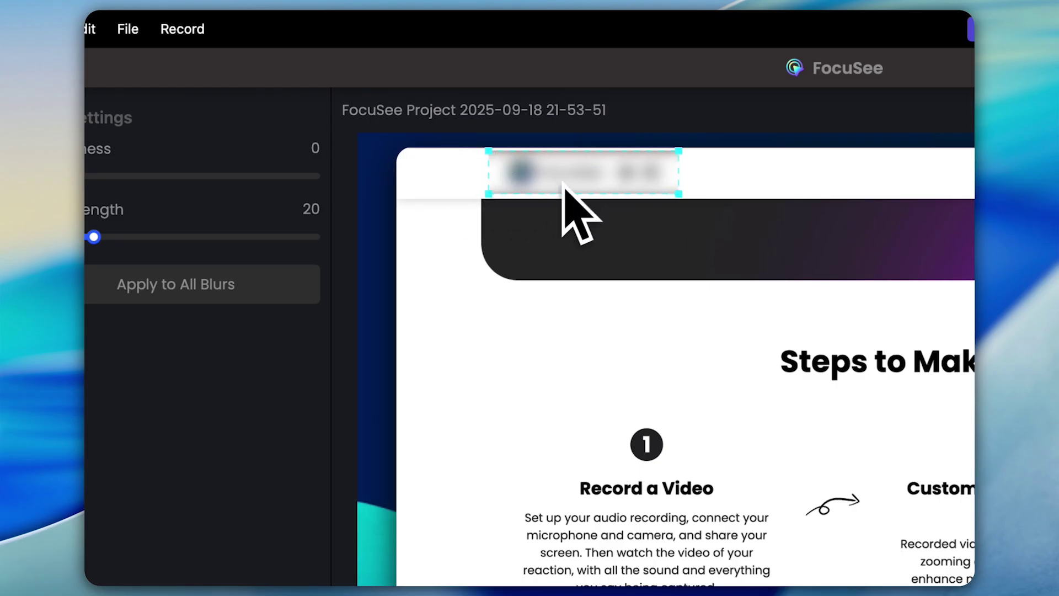
- Set blur roundness 0 and strength 13, and stretch it across the full 38-second clip
mouse_move(172, 175)
mouse_down()
mouse_move(459, 176)
mouse_move(182, 176)
mouse_up()
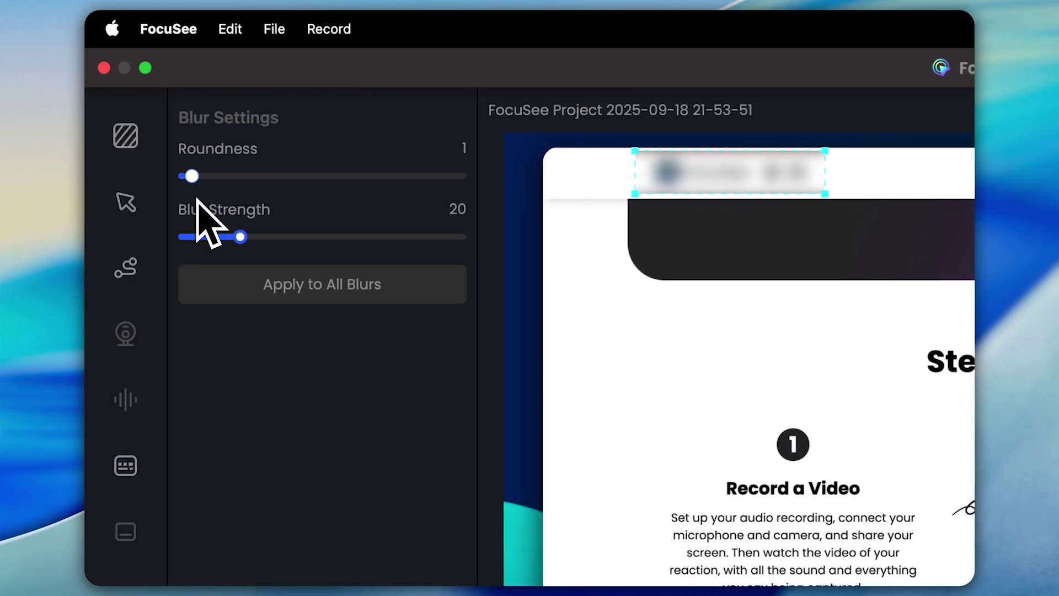
drag(240, 236, 216, 237)
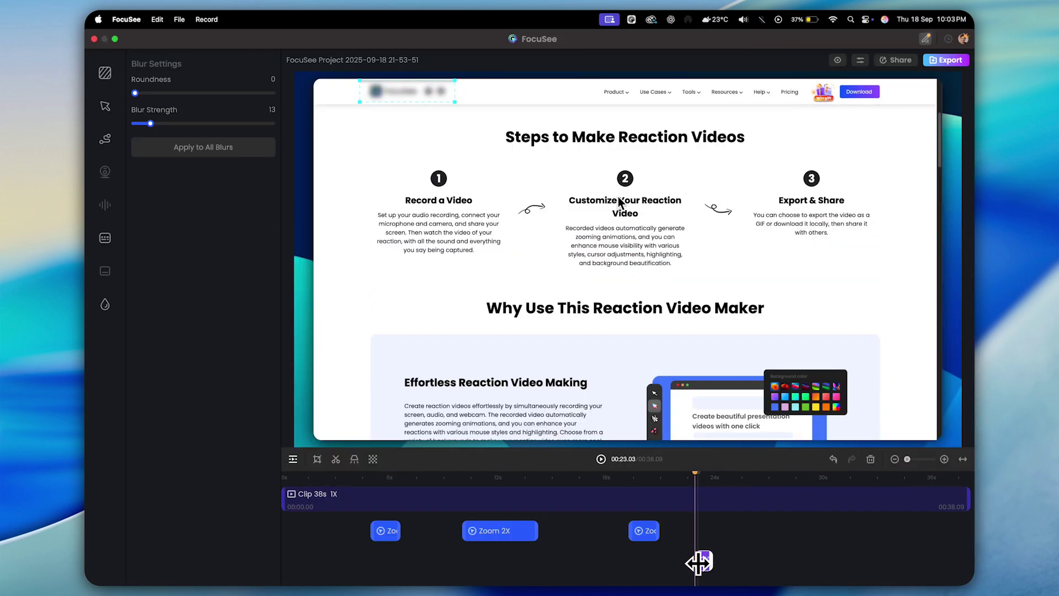
drag(698, 561, 253, 574)
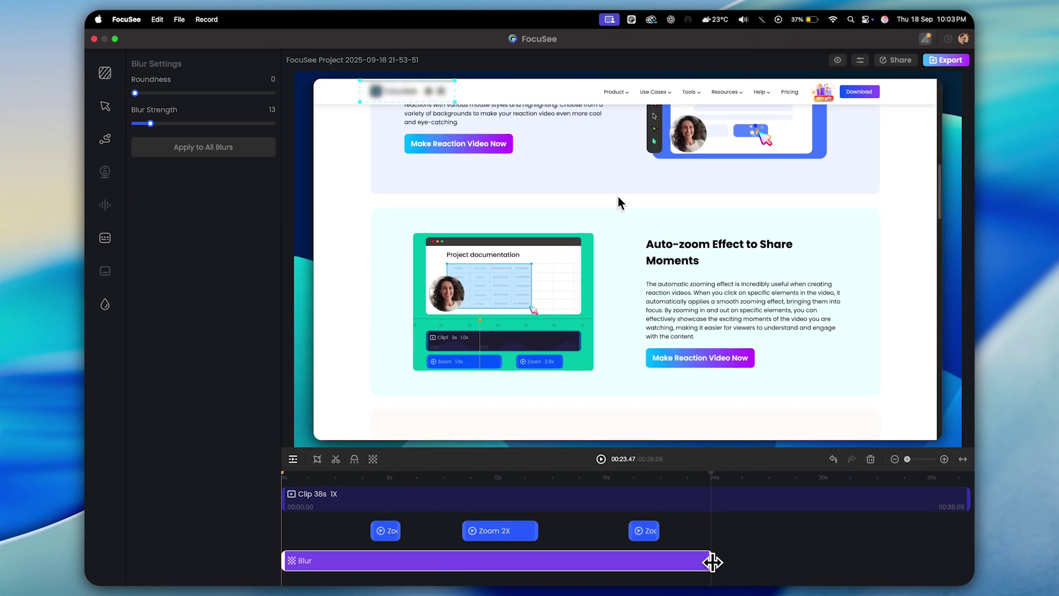
drag(711, 561, 969, 560)
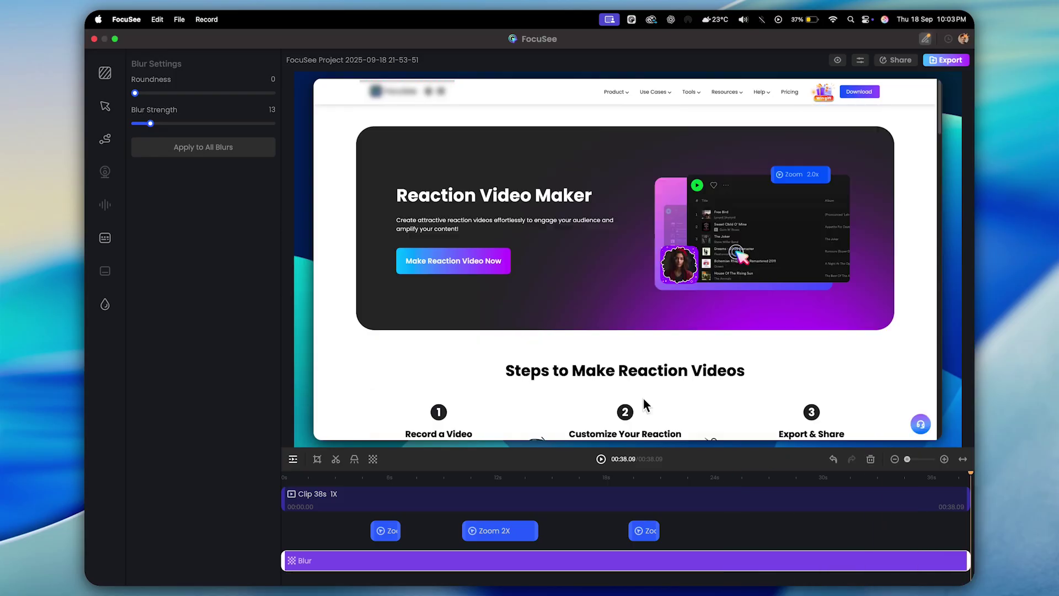
click(643, 399)
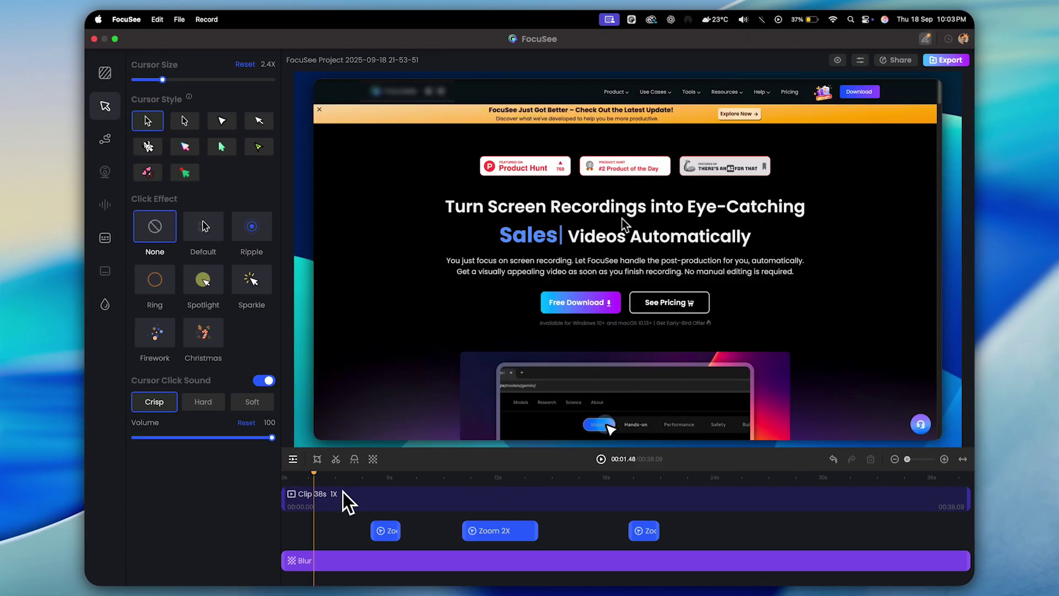
click(485, 494)
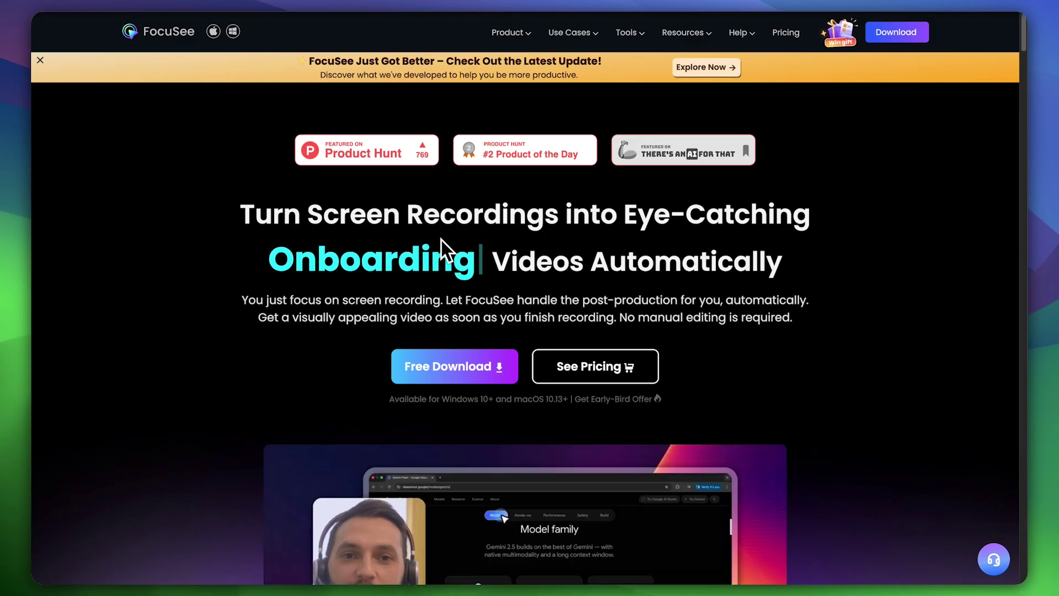
- Lengthen the third zoom effect and select it after playing up to it
click(465, 371)
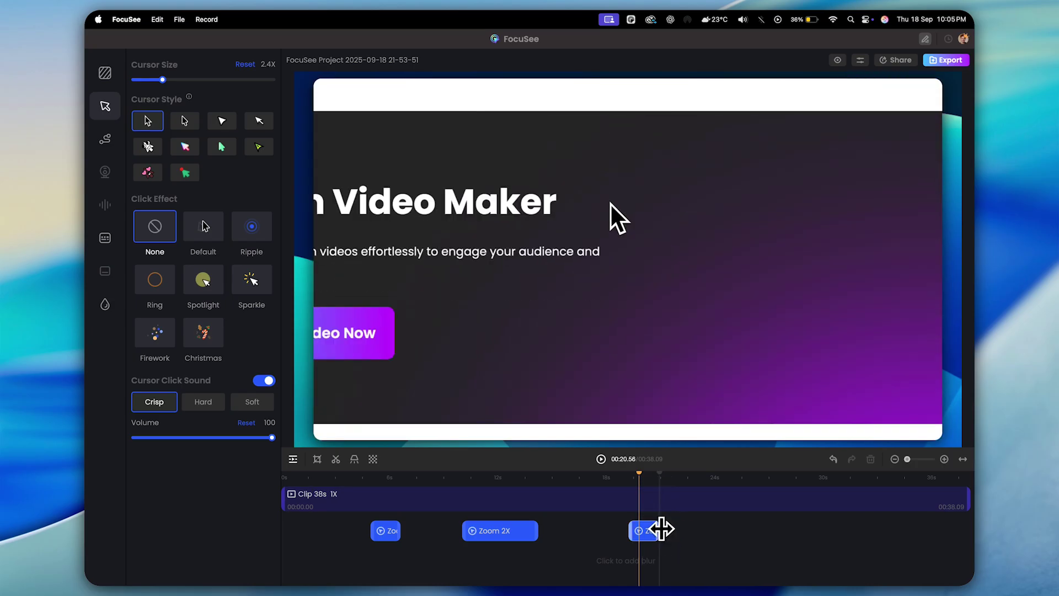
drag(661, 528, 719, 529)
click(628, 481)
key(space)
click(639, 532)
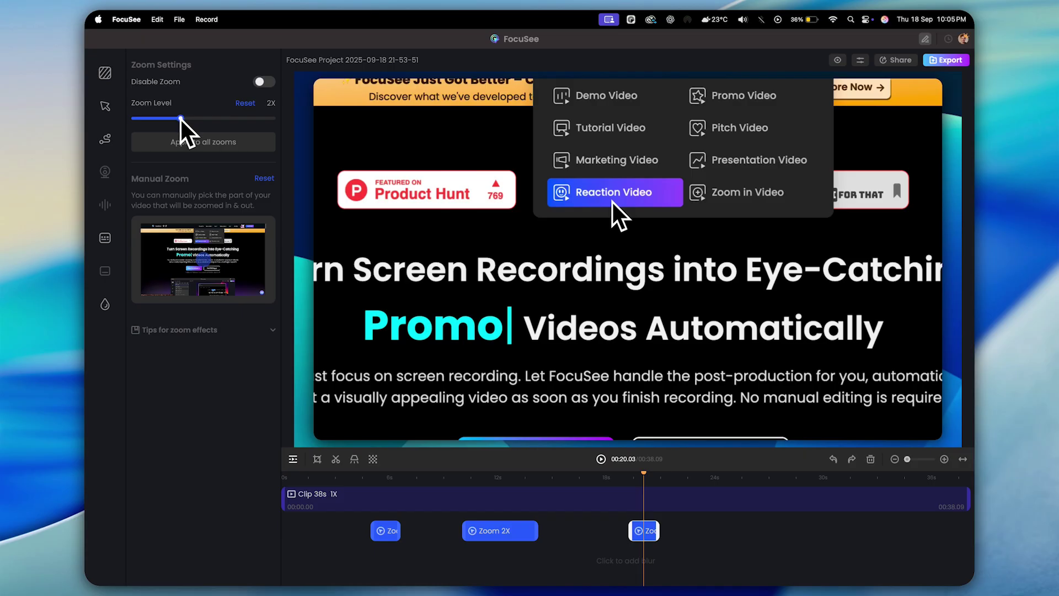
- Change the third zoom's level and aim its manual focus at the top-right menu
mouse_move(181, 119)
mouse_down()
mouse_move(135, 120)
mouse_move(182, 119)
mouse_up()
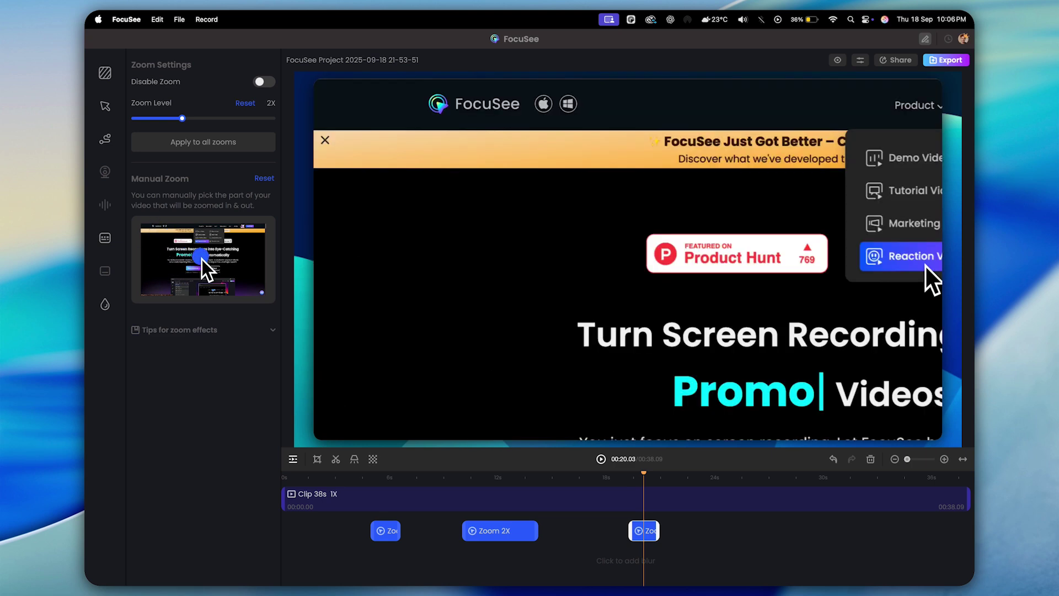
mouse_move(197, 269)
mouse_down()
mouse_move(219, 270)
mouse_move(259, 232)
mouse_move(194, 267)
mouse_up()
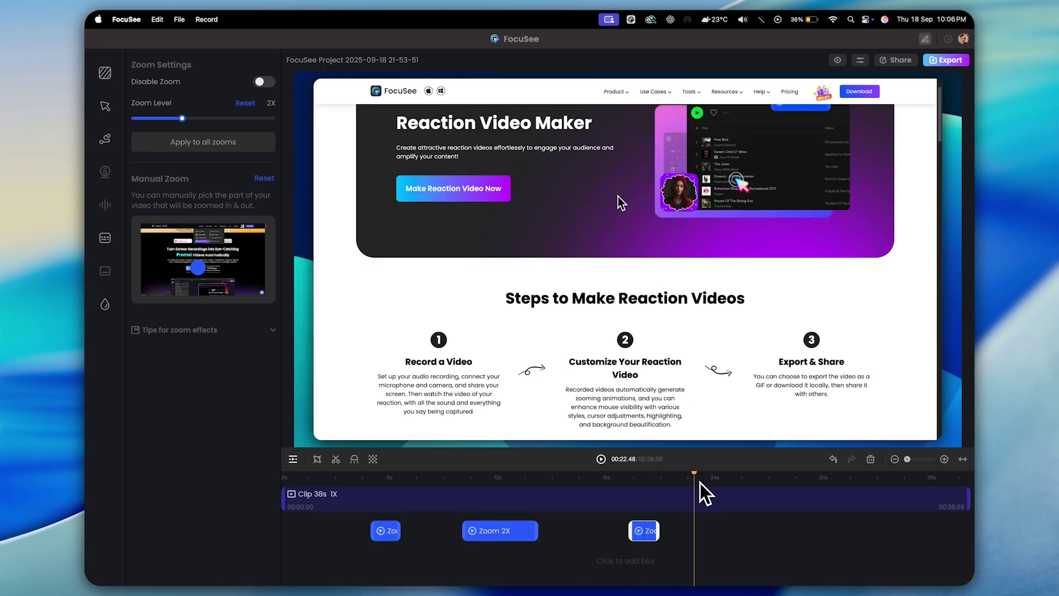
click(727, 487)
drag(728, 487, 792, 486)
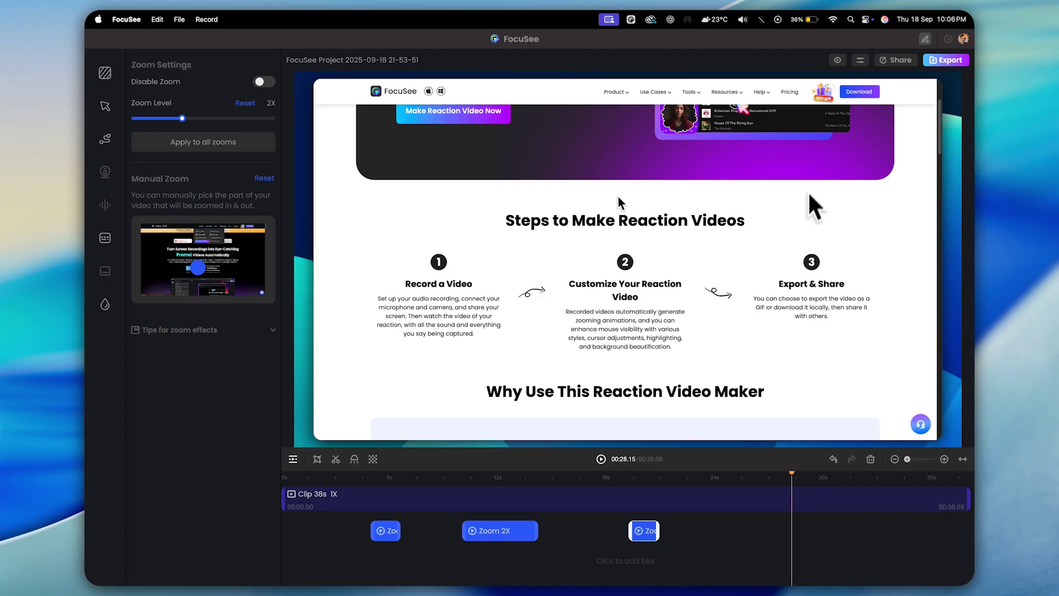
- Add a fourth zoom block at about 00:28 on the Steps to Make Reaction Videos section
click(792, 529)
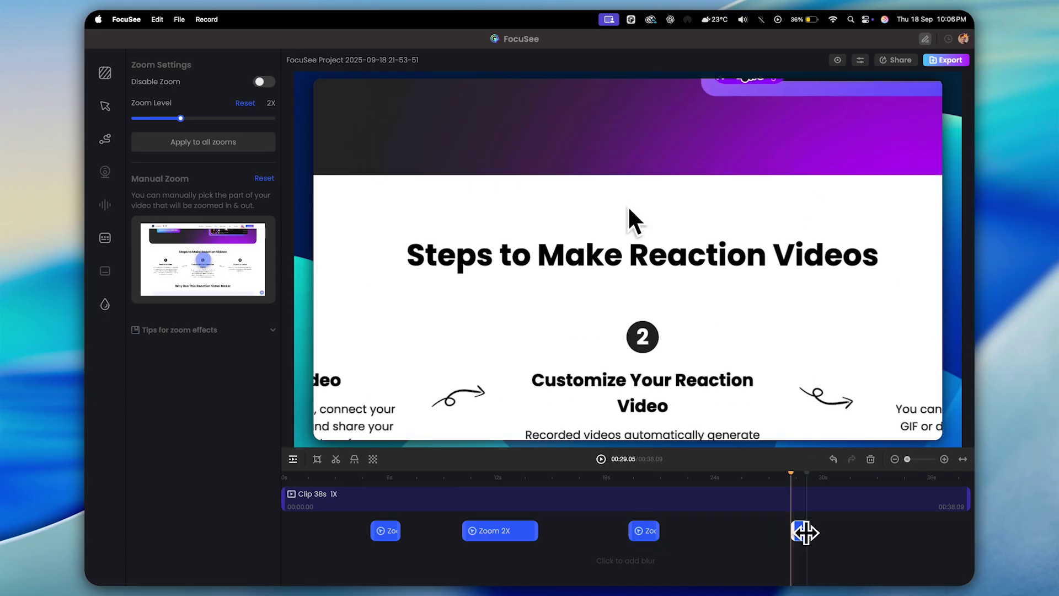
click(800, 489)
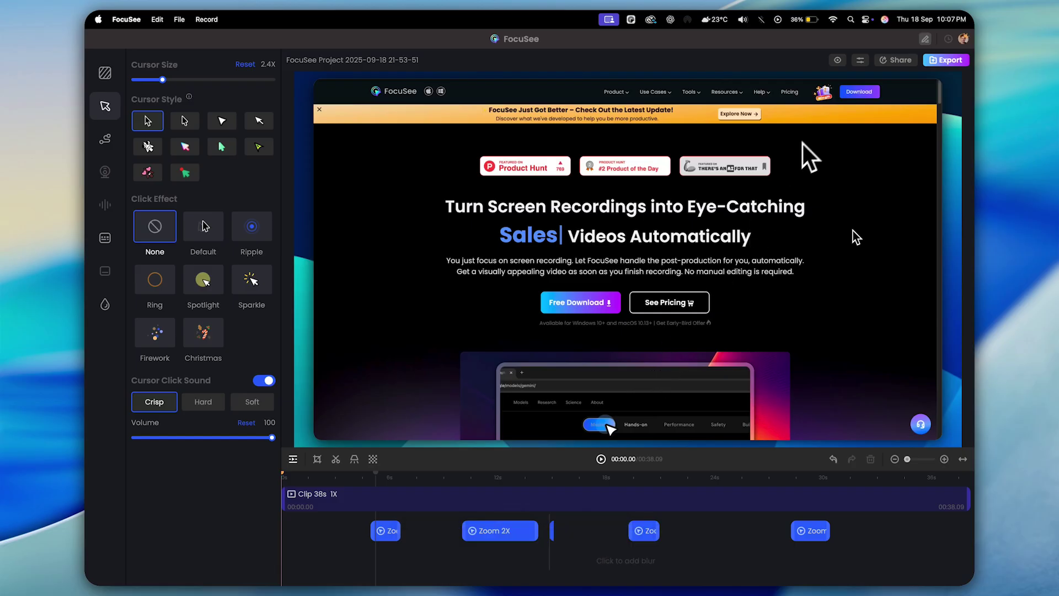
- Preview the edit, export it as a 4K 60fps MP4, and bring up the share options
click(838, 60)
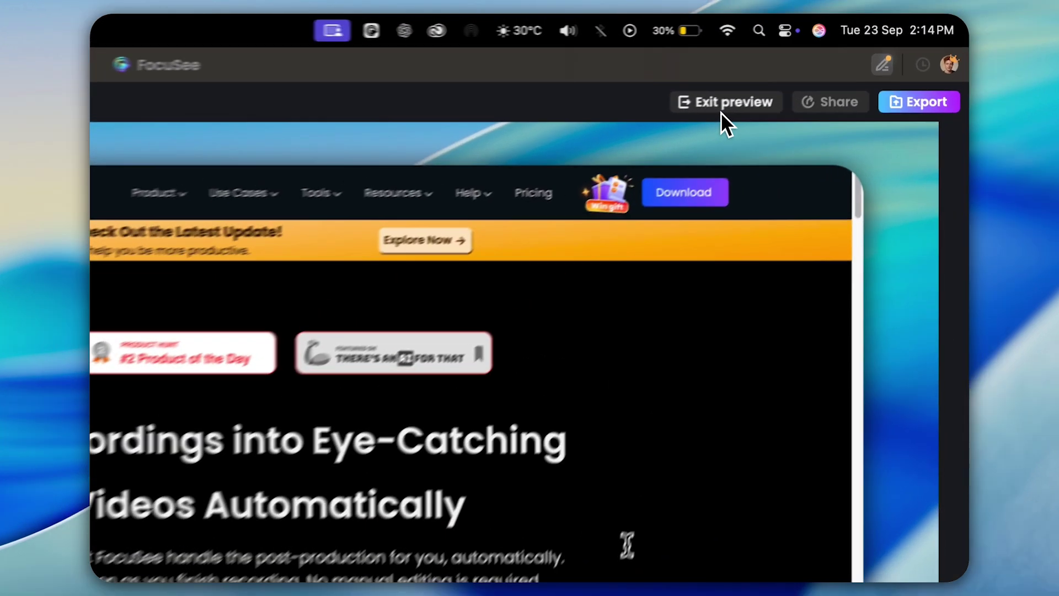
click(831, 67)
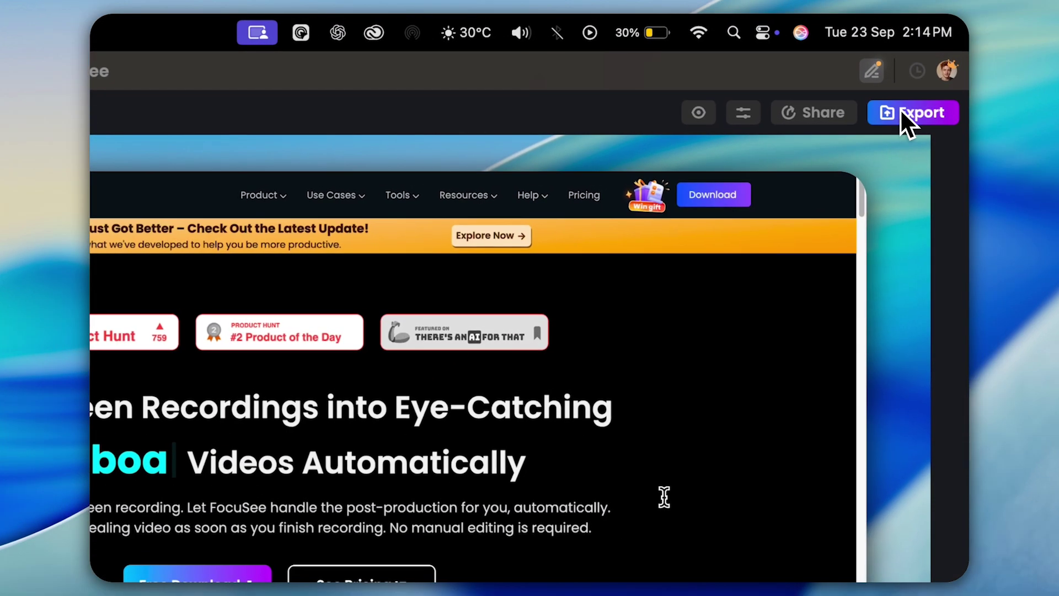
click(911, 114)
click(296, 407)
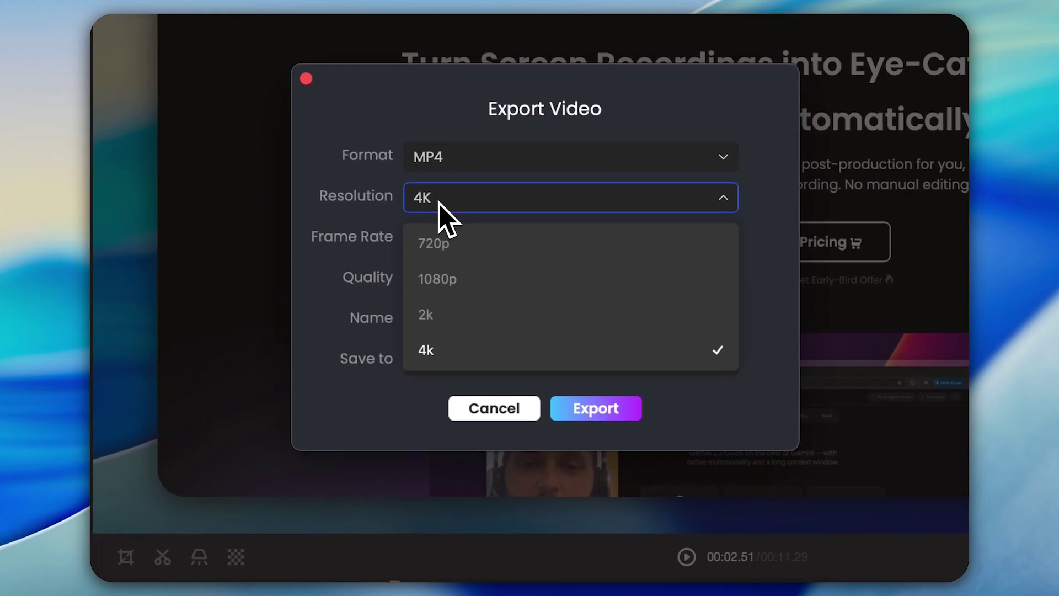
click(432, 361)
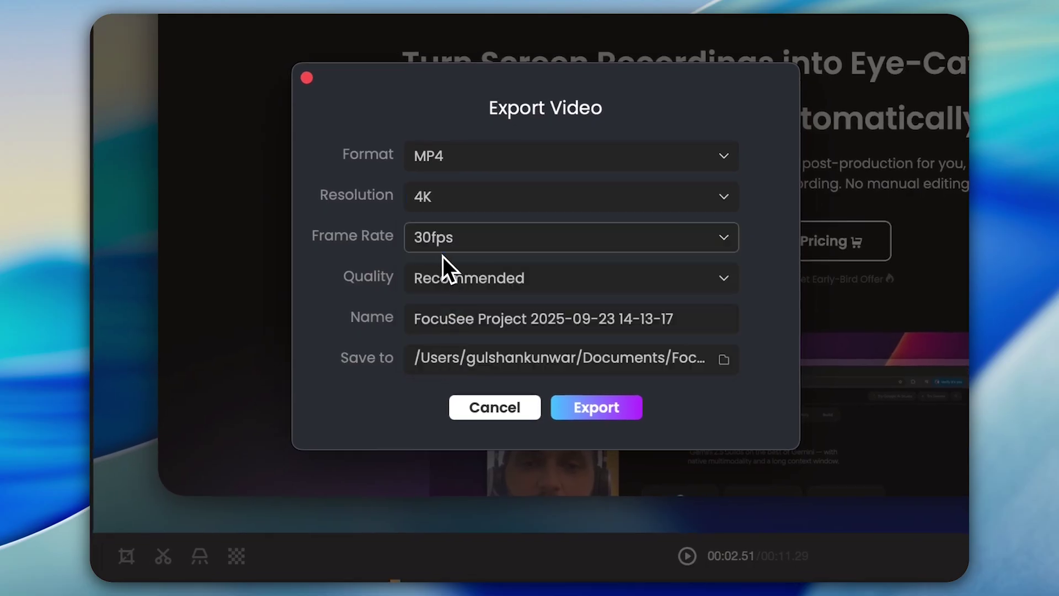
click(442, 248)
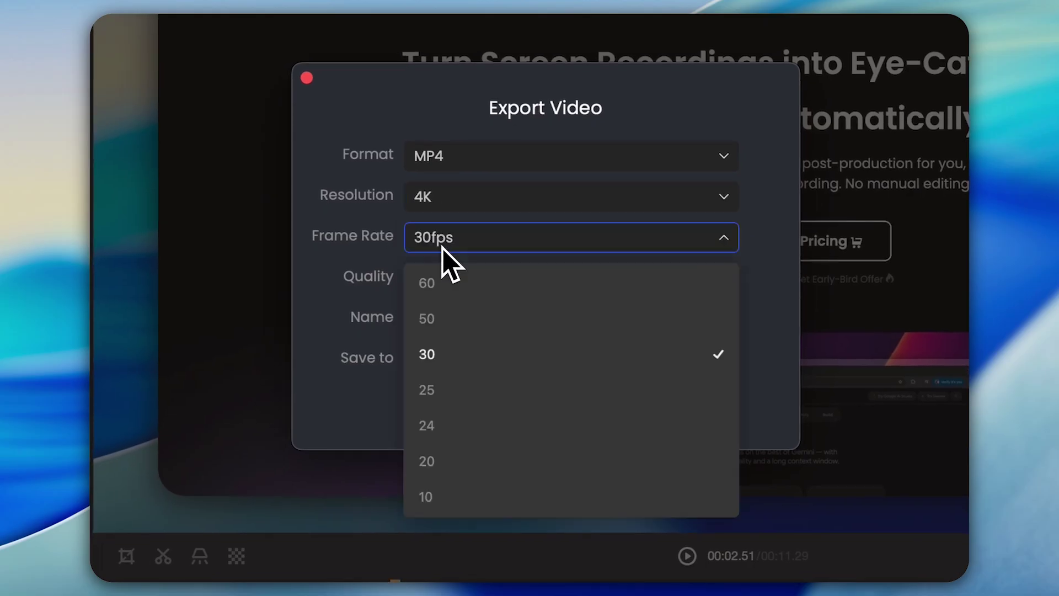
click(438, 284)
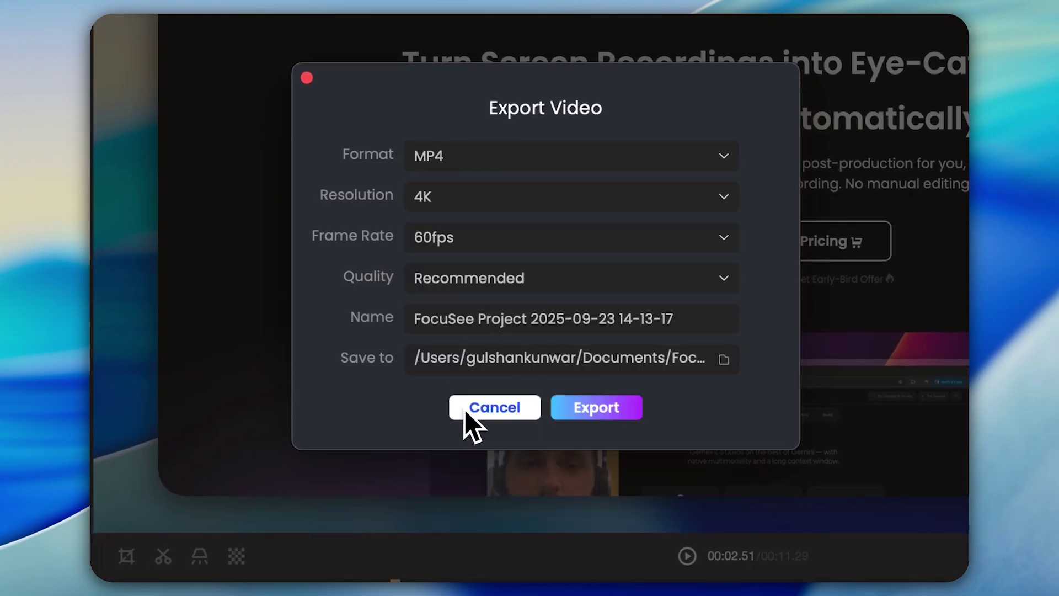
click(614, 418)
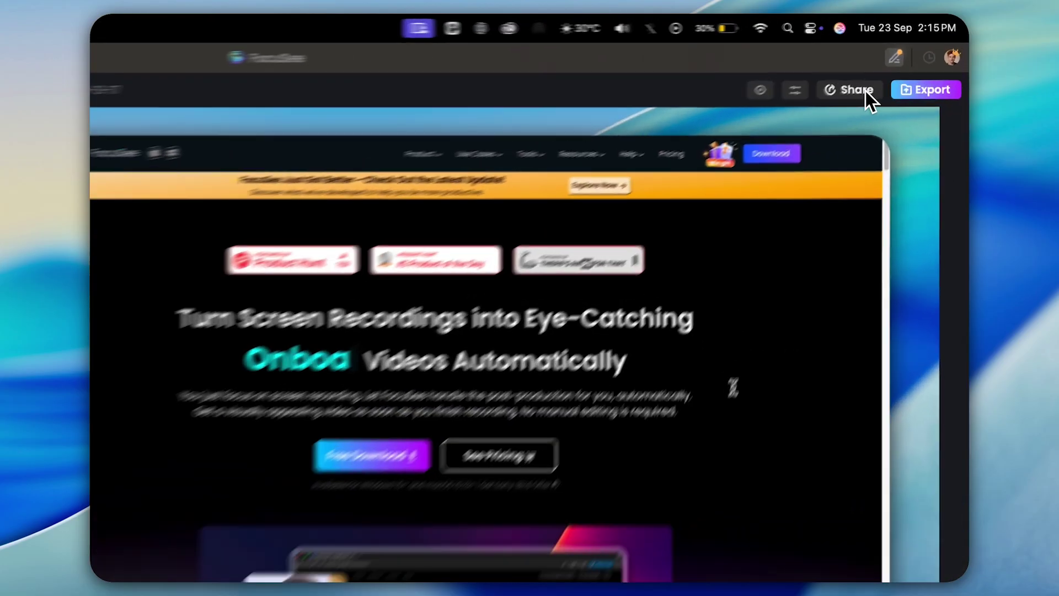
click(844, 48)
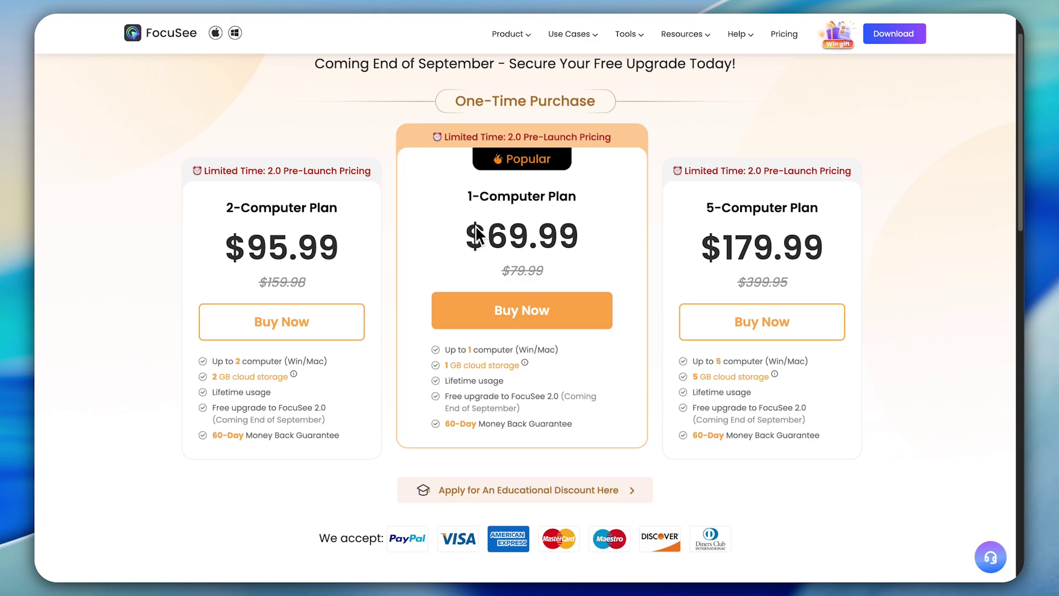
- Highlight the 1-Computer Plan's $69.99 price and its 'Free upgrade to FocuSee 2.0' line
drag(490, 236, 530, 235)
drag(445, 396, 504, 394)
drag(498, 300, 607, 303)
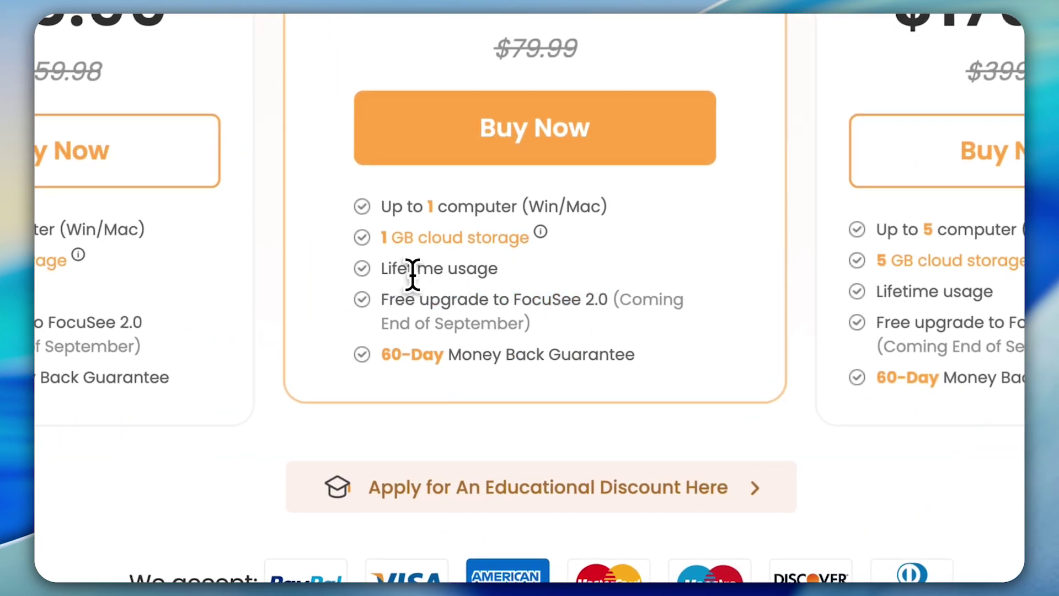